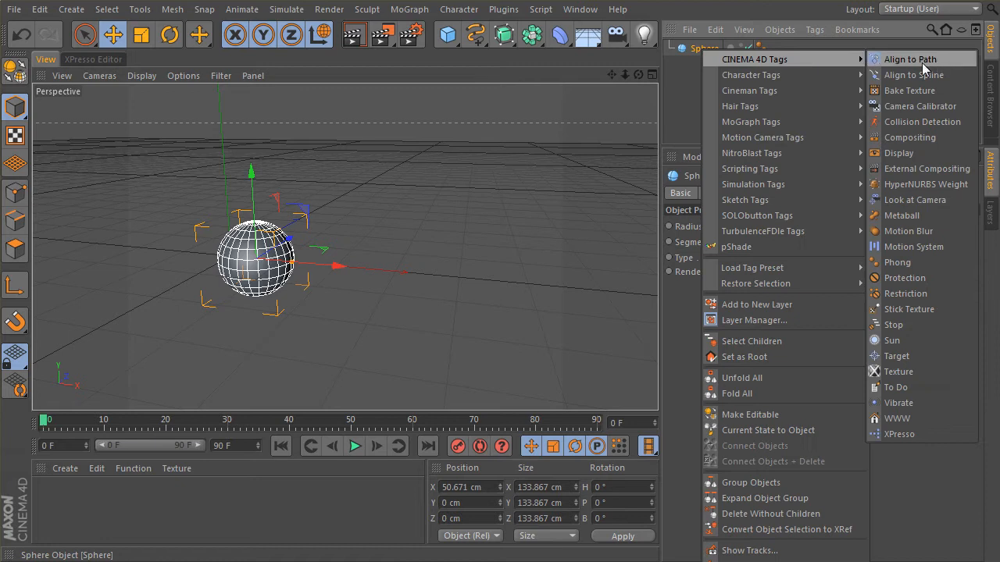
- Add an XPresso tag to the sphere and undock the XPresso Editor into a floating window beside it
{"action": "left_click", "coordinate": [922, 435]}
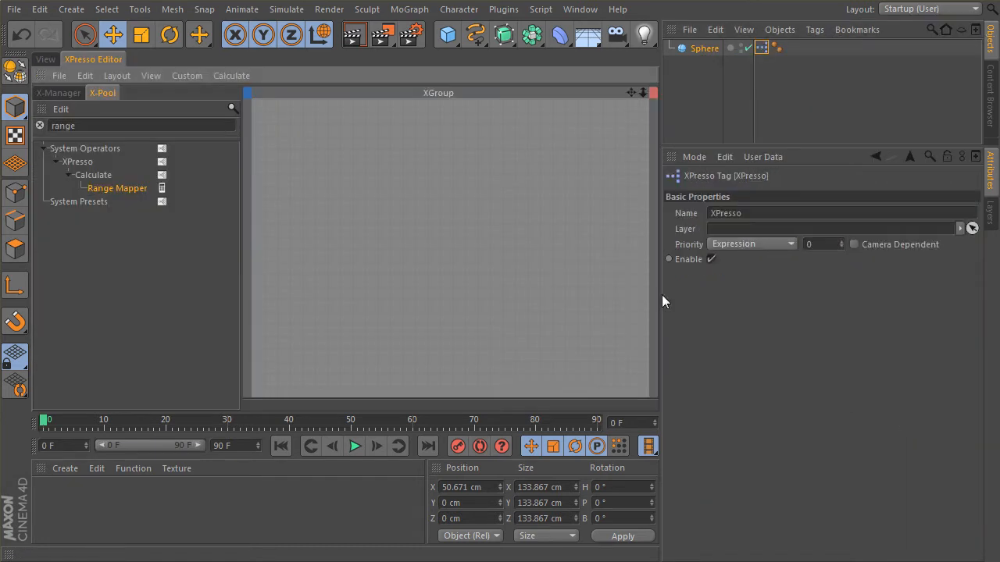
{"action": "left_click", "coordinate": [40, 74]}
{"action": "left_click", "coordinate": [78, 85]}
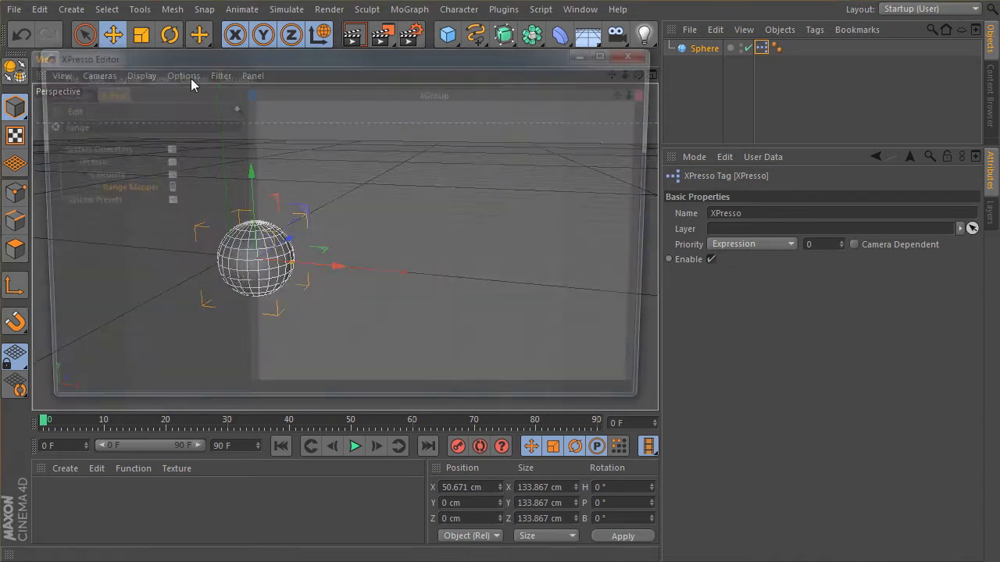
{"action": "left_click_drag", "start_coordinate": [218, 53], "coordinate": [495, 167]}
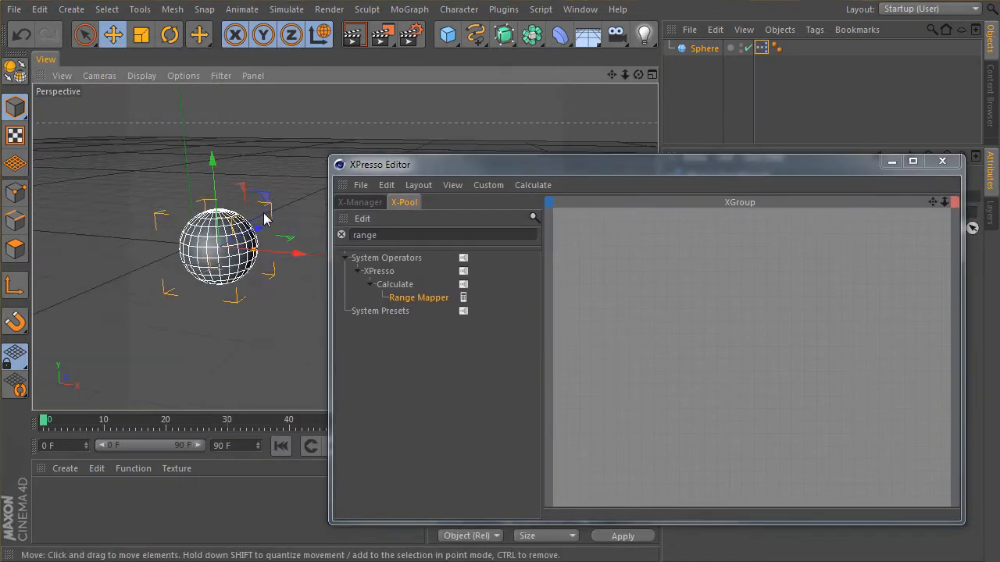
- Clear the node search filter and add the sphere to the XGroup as a node
{"action": "middle_click_drag", "start_coordinate": [264, 220], "coordinate": [258, 167], "text": "alt"}
{"action": "left_click_drag", "start_coordinate": [252, 230], "coordinate": [330, 249], "text": "alt"}
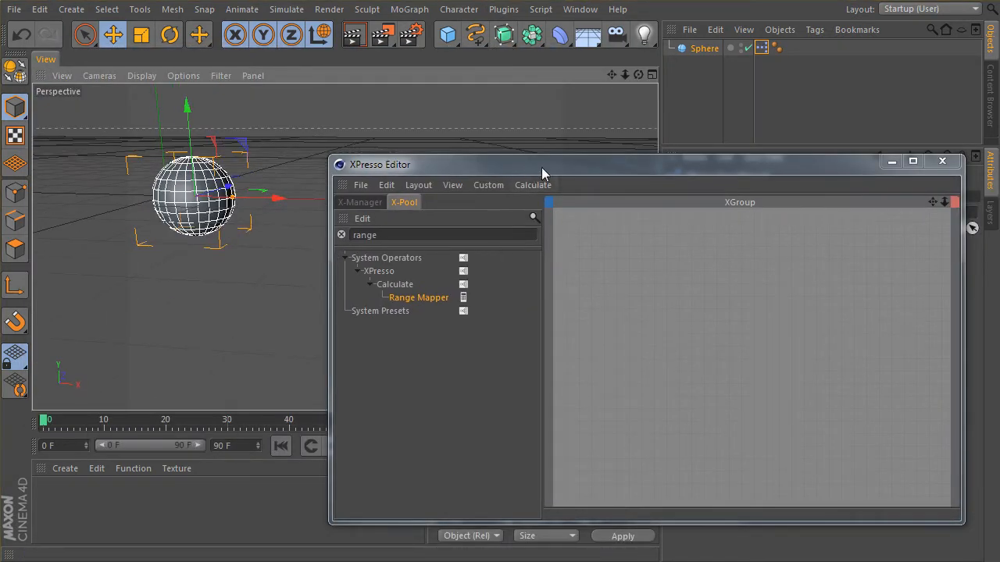
{"action": "left_click_drag", "start_coordinate": [541, 167], "coordinate": [543, 171]}
{"action": "left_click", "coordinate": [344, 239]}
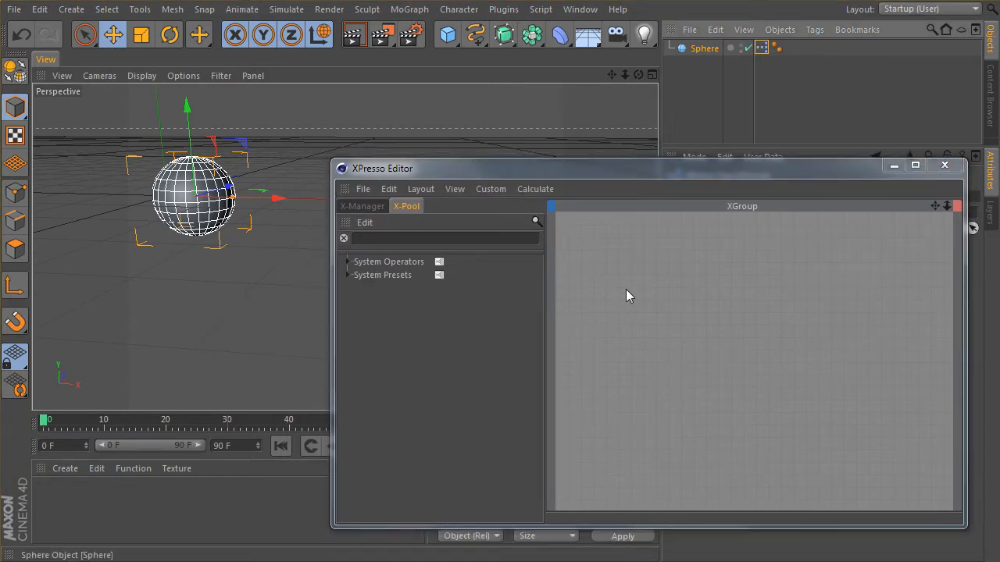
{"action": "left_click_drag", "start_coordinate": [629, 295], "coordinate": [594, 294]}
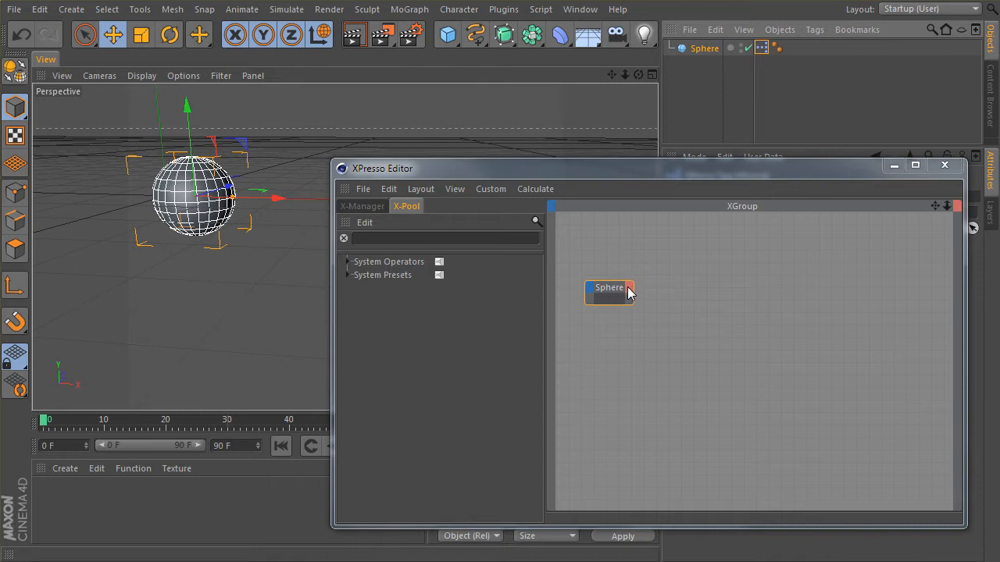
- Move the sphere along the X axis to about 89 cm
{"action": "left_click", "coordinate": [629, 293]}
{"action": "left_click", "coordinate": [609, 242]}
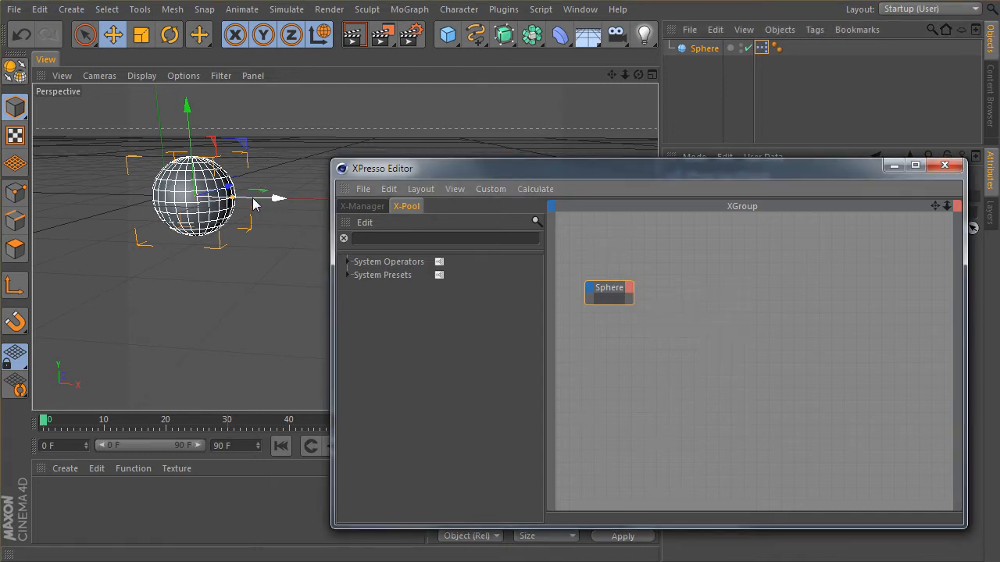
{"action": "mouse_move", "coordinate": [253, 198]}
{"action": "left_mouse_down"}
{"action": "mouse_move", "coordinate": [284, 199]}
{"action": "mouse_move", "coordinate": [259, 205]}
{"action": "mouse_move", "coordinate": [271, 200]}
{"action": "left_mouse_up"}
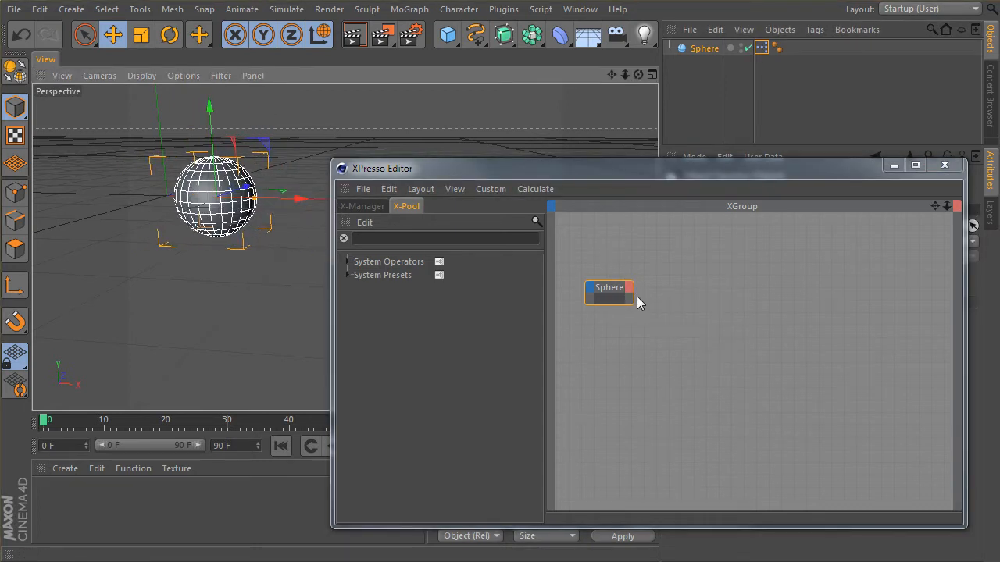
- Add a Position . X output port to the Sphere node and move the node slightly lower in the XGroup
{"action": "left_click", "coordinate": [629, 290]}
{"action": "mouse_move", "coordinate": [697, 312]}
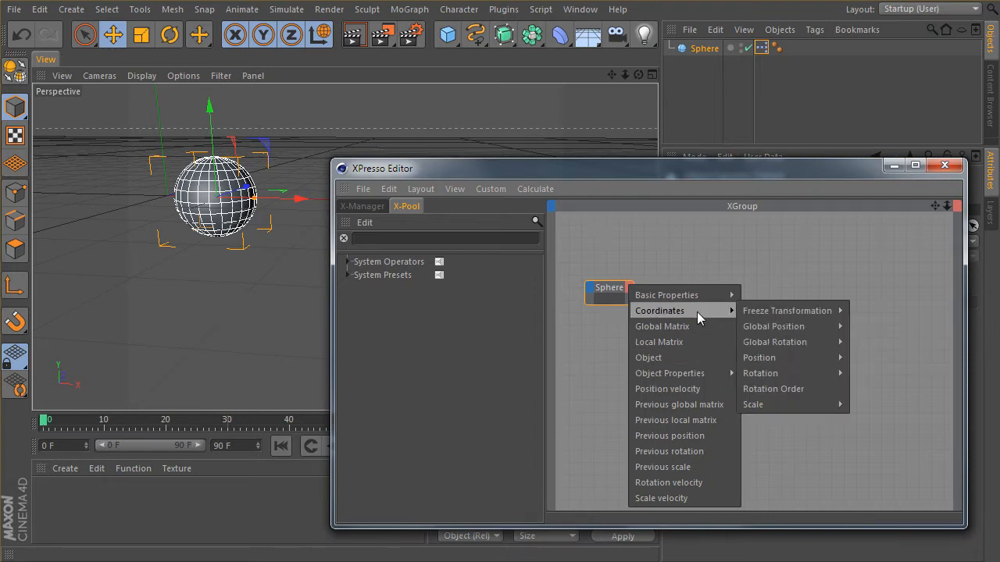
{"action": "mouse_move", "coordinate": [826, 360]}
{"action": "left_click", "coordinate": [859, 373]}
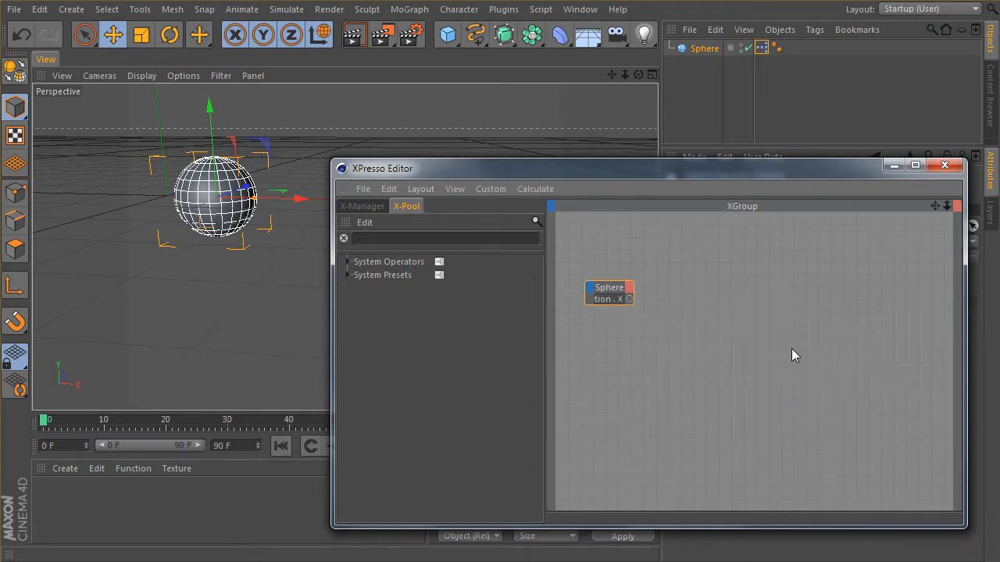
{"action": "left_click_drag", "start_coordinate": [622, 297], "coordinate": [618, 321]}
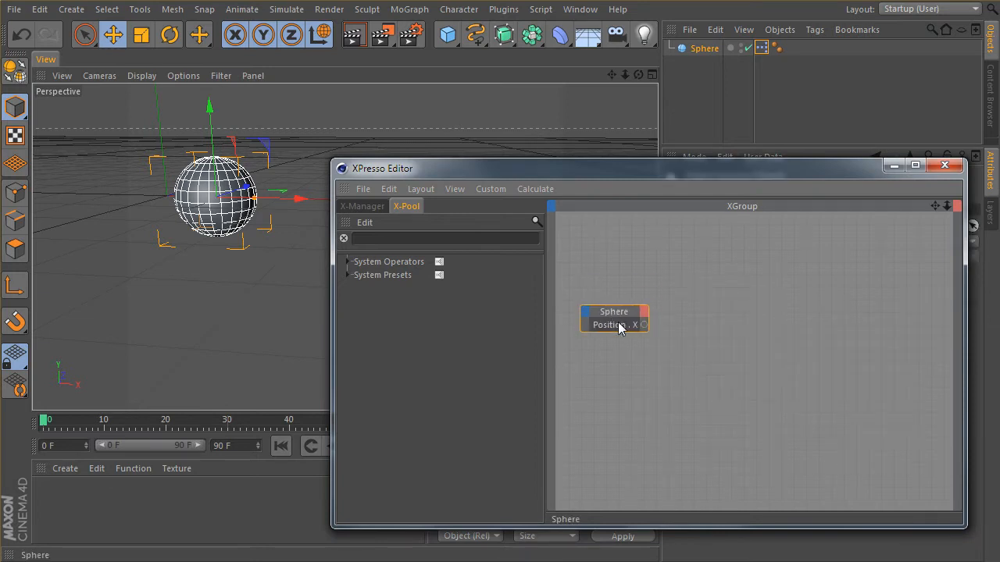
{"action": "left_click", "coordinate": [616, 313]}
- Add a second Sphere node across from the first and reposition the XPresso Editor window to make room for its port options
{"action": "left_click_drag", "start_coordinate": [703, 48], "coordinate": [859, 306]}
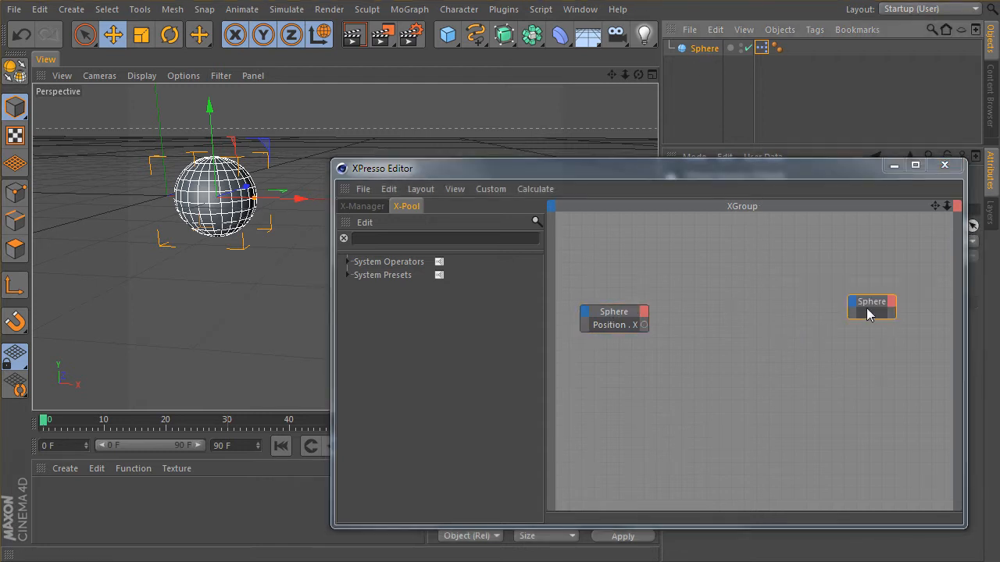
{"action": "left_click", "coordinate": [852, 306]}
{"action": "mouse_move", "coordinate": [888, 328]}
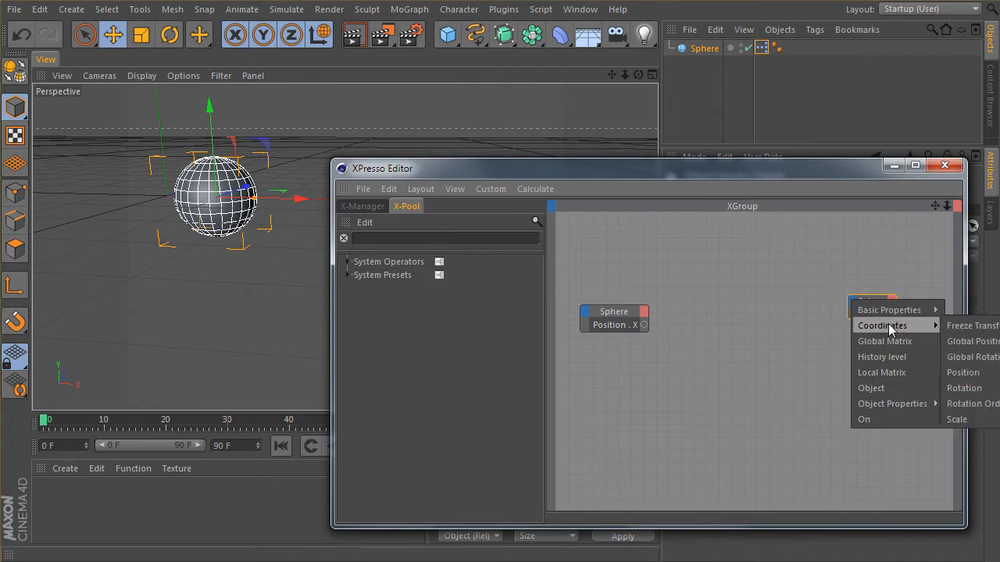
{"action": "left_click", "coordinate": [890, 275]}
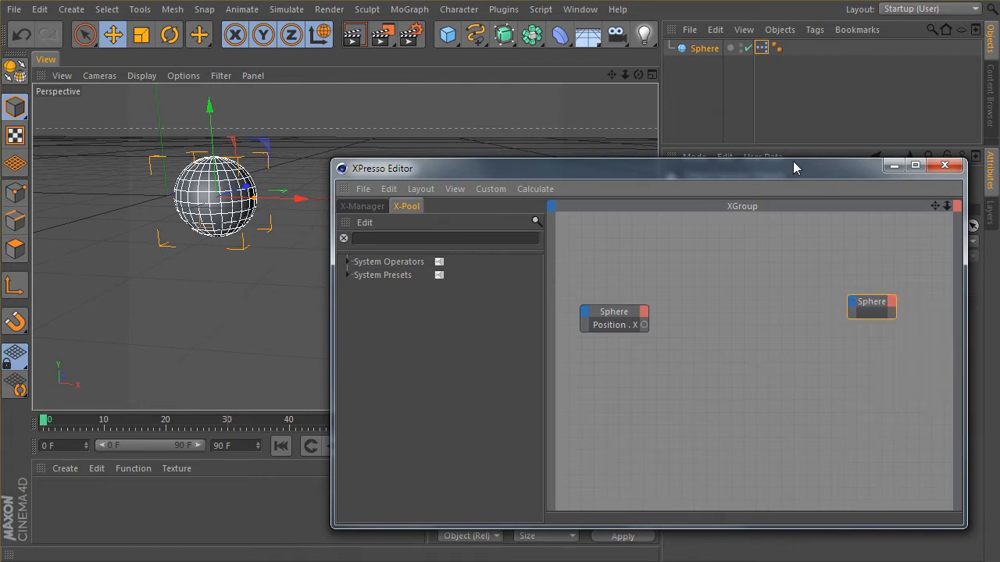
{"action": "left_click_drag", "start_coordinate": [793, 161], "coordinate": [588, 138]}
{"action": "left_click_drag", "start_coordinate": [669, 284], "coordinate": [604, 296]}
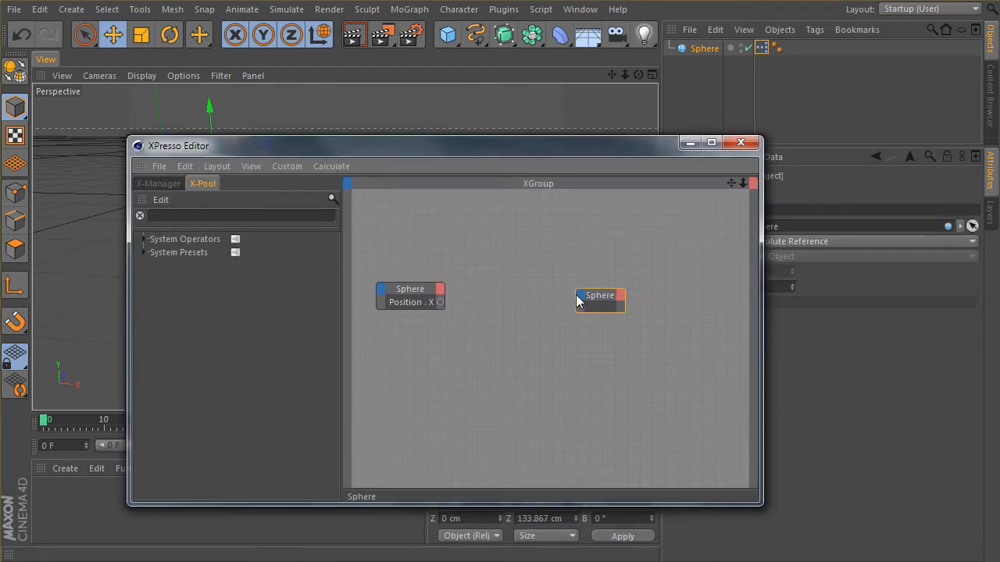
- Give the second Sphere node a Position . Y input port and spread the two nodes farther apart
{"action": "left_click", "coordinate": [580, 297]}
{"action": "mouse_move", "coordinate": [631, 320]}
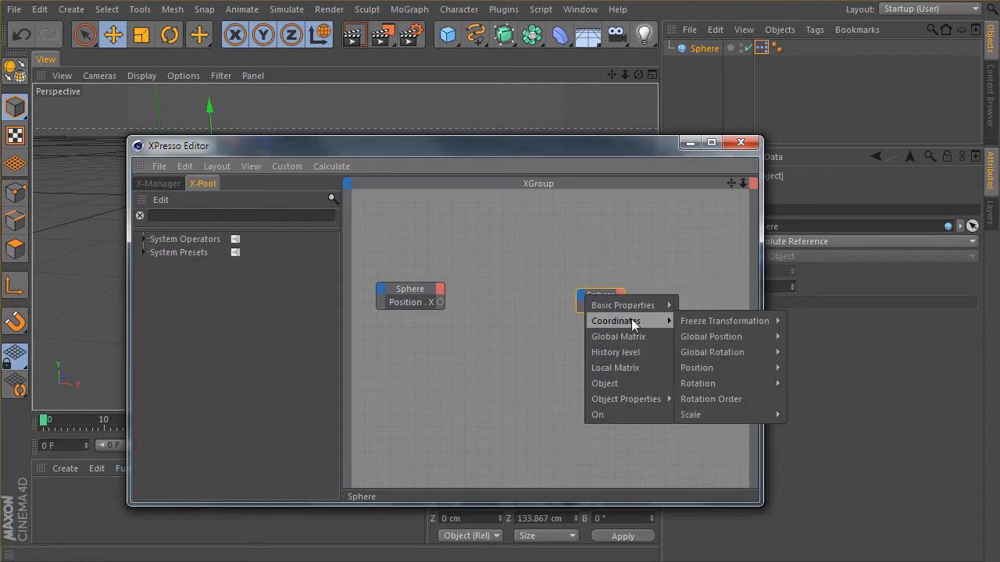
{"action": "mouse_move", "coordinate": [750, 368]}
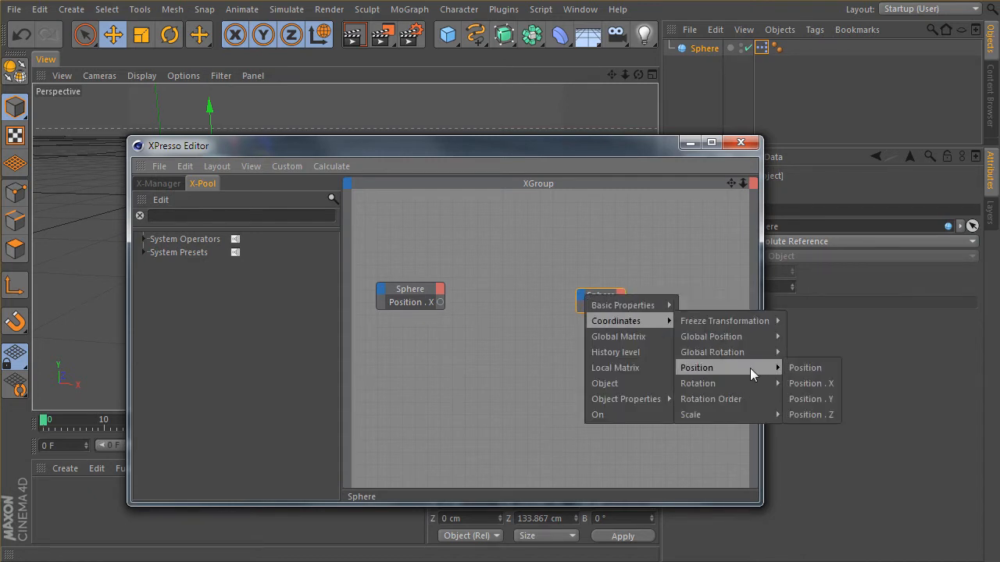
{"action": "left_click", "coordinate": [805, 400]}
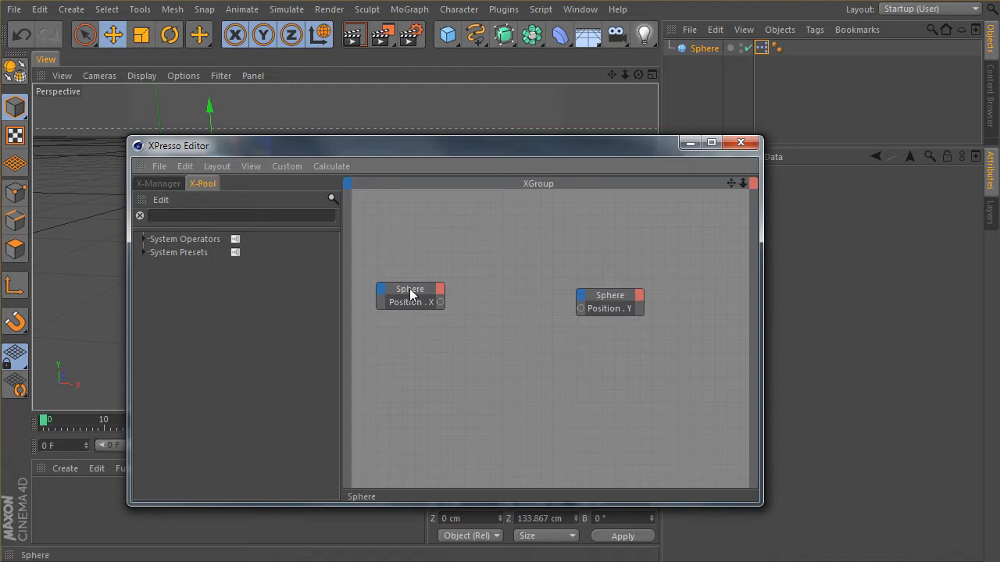
{"action": "left_click_drag", "start_coordinate": [413, 292], "coordinate": [405, 304]}
{"action": "left_click_drag", "start_coordinate": [611, 303], "coordinate": [662, 307]}
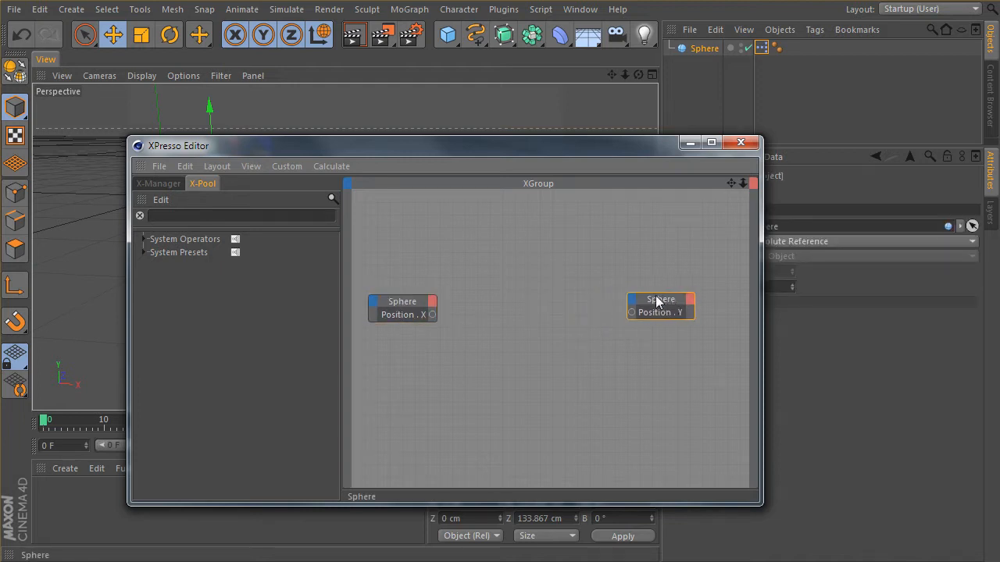
- Insert a Range Mapper between the Sphere nodes, wiring Position . X to its Input and its Output to Position . Y
{"action": "left_click", "coordinate": [196, 216]}
{"action": "type", "text": "range"}
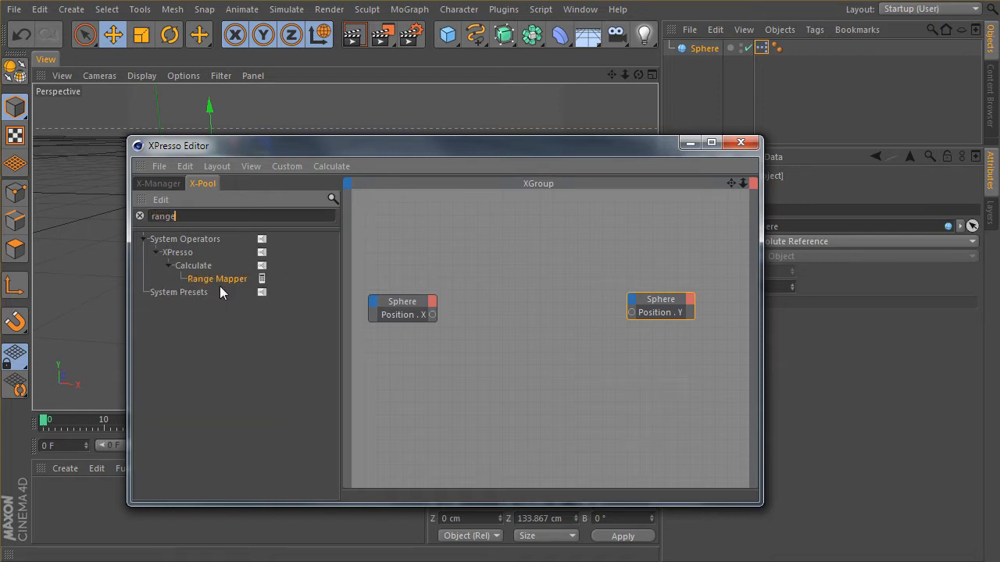
{"action": "left_click_drag", "start_coordinate": [588, 298], "coordinate": [522, 298]}
{"action": "left_click_drag", "start_coordinate": [432, 314], "coordinate": [489, 313]}
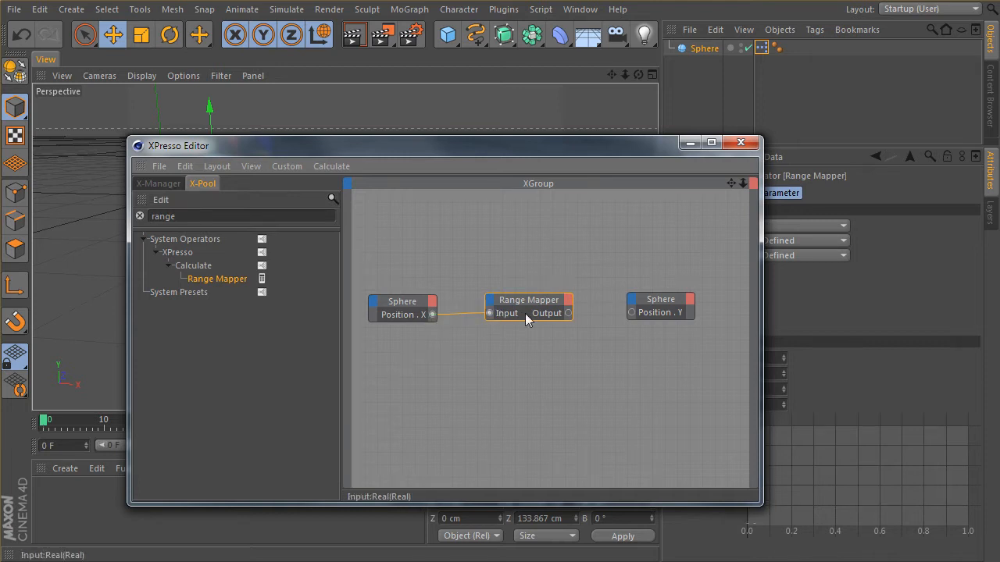
{"action": "left_click_drag", "start_coordinate": [568, 313], "coordinate": [632, 312]}
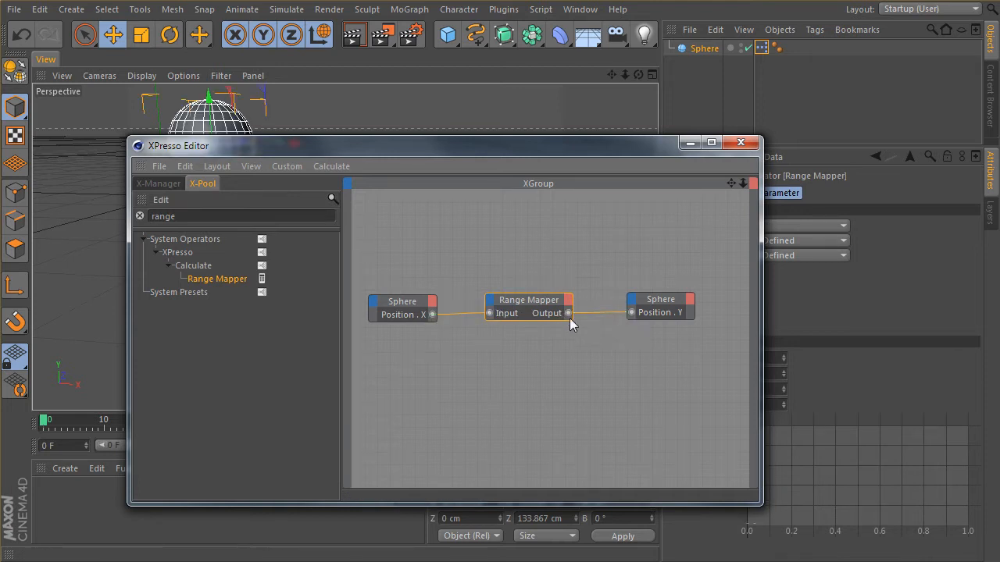
- Dock the XPresso Editor next to the View and bring the perspective view back to the front
{"action": "left_click_drag", "start_coordinate": [484, 157], "coordinate": [653, 167]}
{"action": "middle_click_drag", "start_coordinate": [264, 254], "coordinate": [258, 301], "text": "alt"}
{"action": "right_click_drag", "start_coordinate": [258, 301], "coordinate": [192, 304], "text": "alt"}
{"action": "mouse_move", "coordinate": [437, 164]}
{"action": "left_mouse_down"}
{"action": "mouse_move", "coordinate": [412, 160]}
{"action": "mouse_move", "coordinate": [442, 151]}
{"action": "left_mouse_up"}
{"action": "left_click_drag", "start_coordinate": [326, 175], "coordinate": [47, 58]}
{"action": "left_click", "coordinate": [45, 60]}
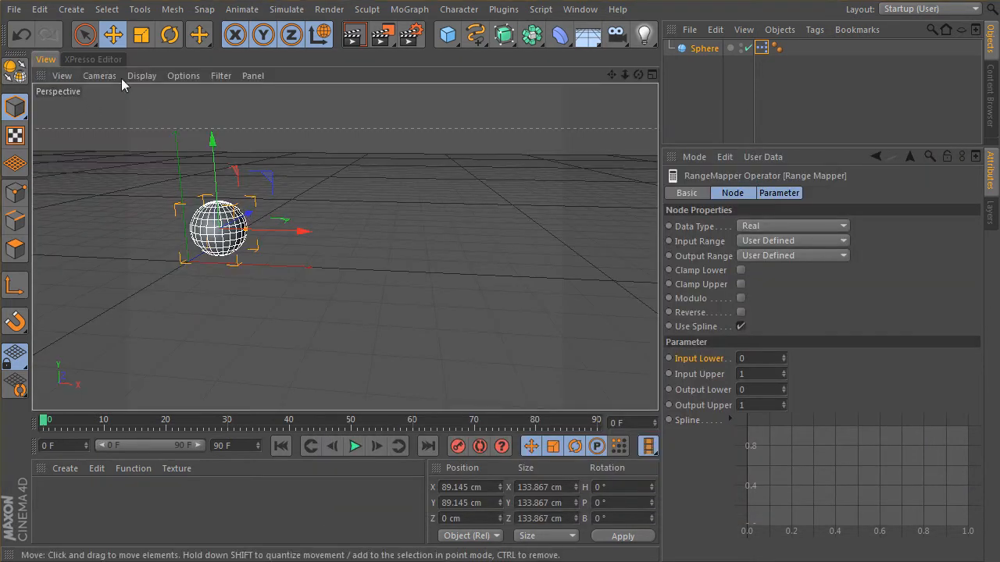
- Select the sphere and test the link by moving it along the X axis, ending at about 38 cm
{"action": "left_click", "coordinate": [700, 49]}
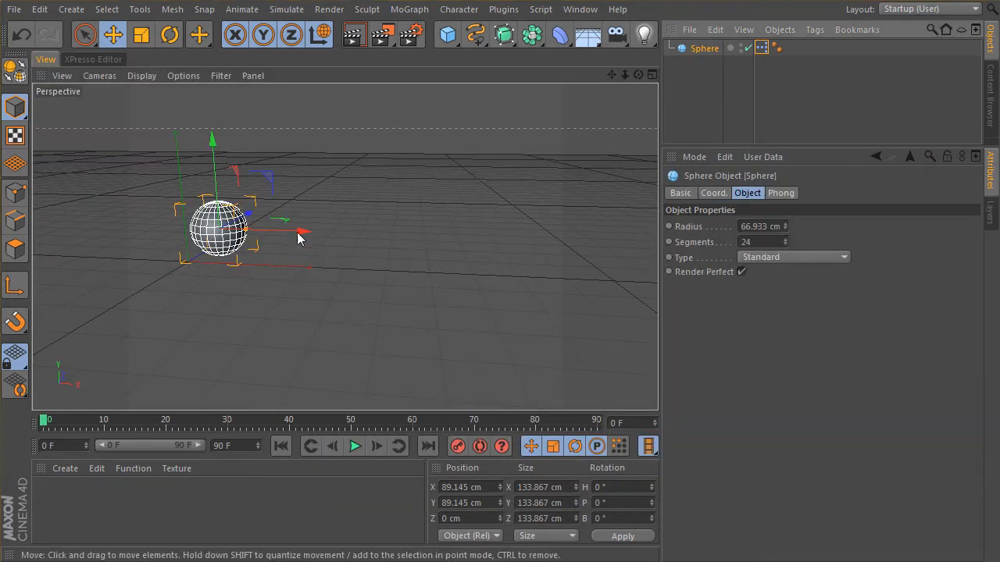
{"action": "left_click_drag", "start_coordinate": [298, 233], "coordinate": [359, 314]}
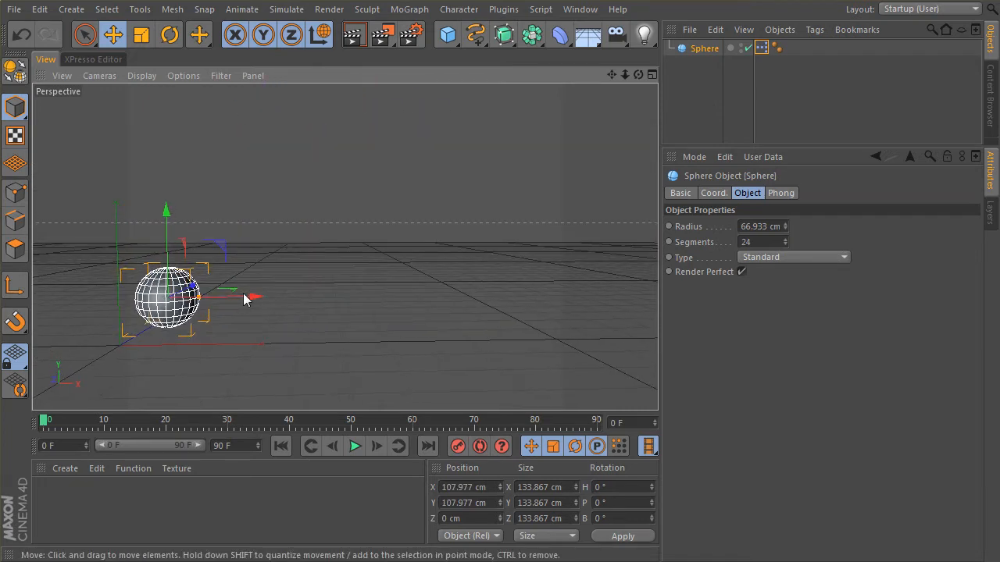
{"action": "left_click_drag", "start_coordinate": [245, 296], "coordinate": [210, 344]}
{"action": "left_click_drag", "start_coordinate": [297, 317], "coordinate": [296, 301], "text": "alt"}
- Show the Range Mapper node's attributes and enlarge the area that displays them
{"action": "left_click", "coordinate": [93, 58]}
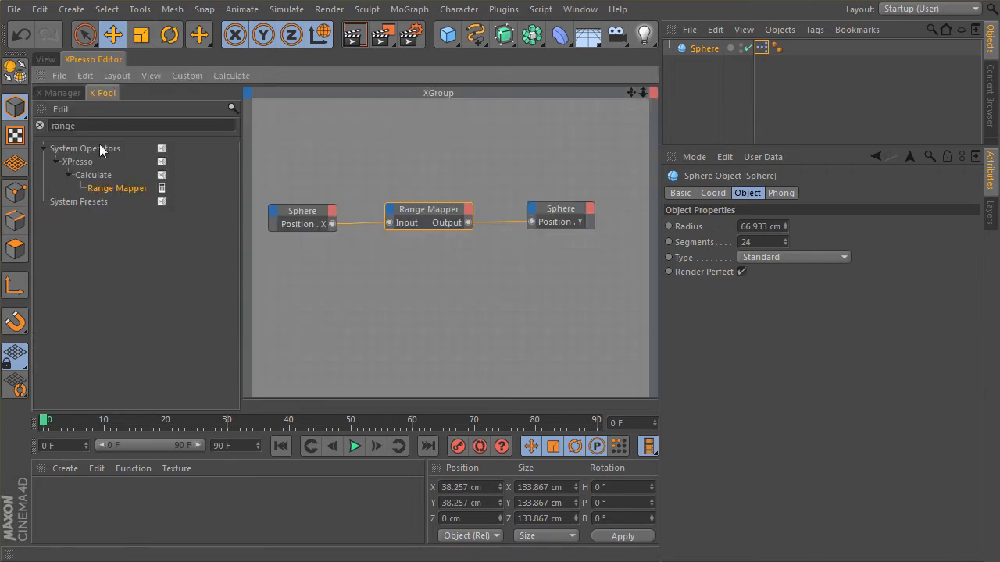
{"action": "left_click", "coordinate": [446, 211]}
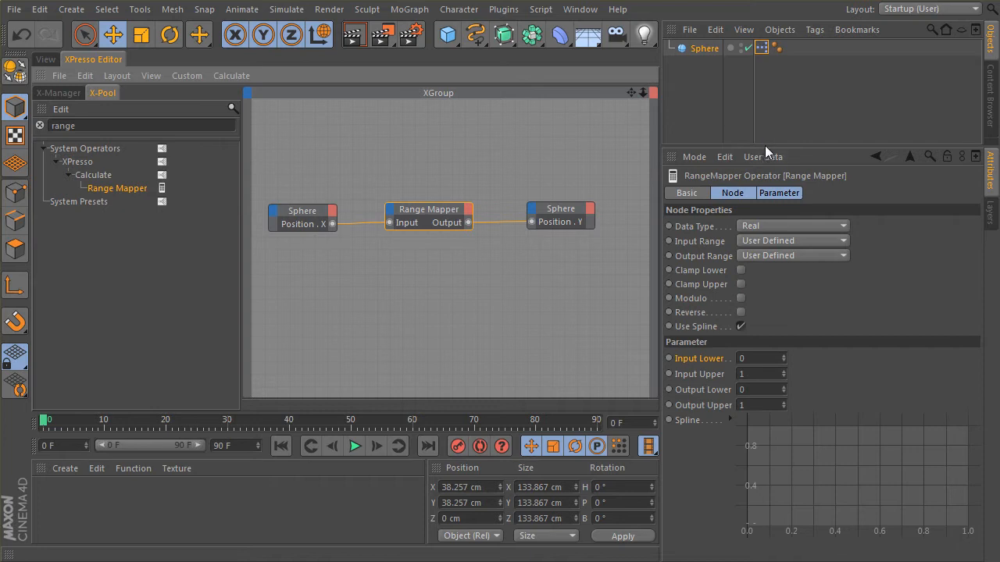
{"action": "left_click_drag", "start_coordinate": [764, 145], "coordinate": [766, 106]}
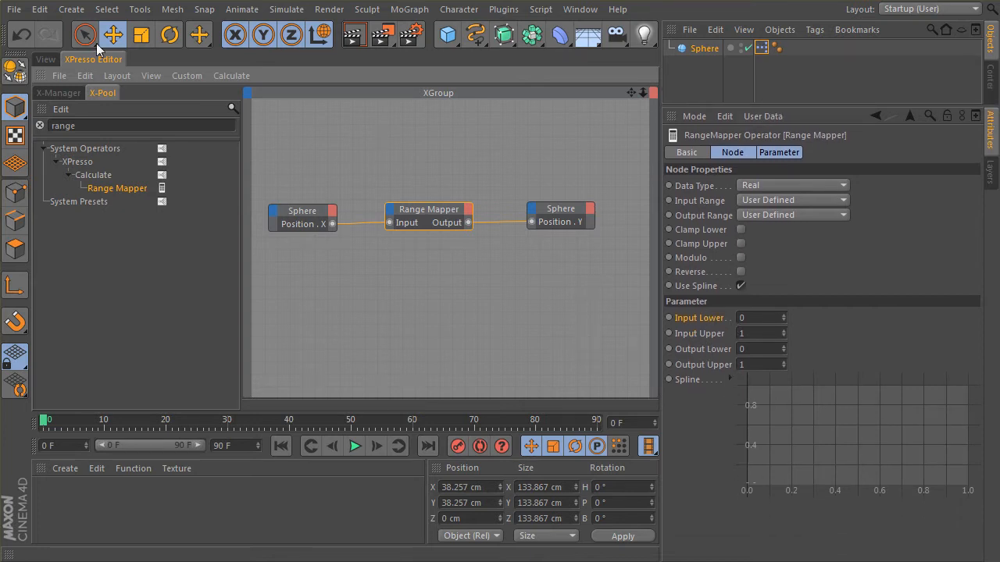
- Move the sphere along X in the perspective view, then set its X and Y positions to 100 cm
{"action": "left_click", "coordinate": [46, 60]}
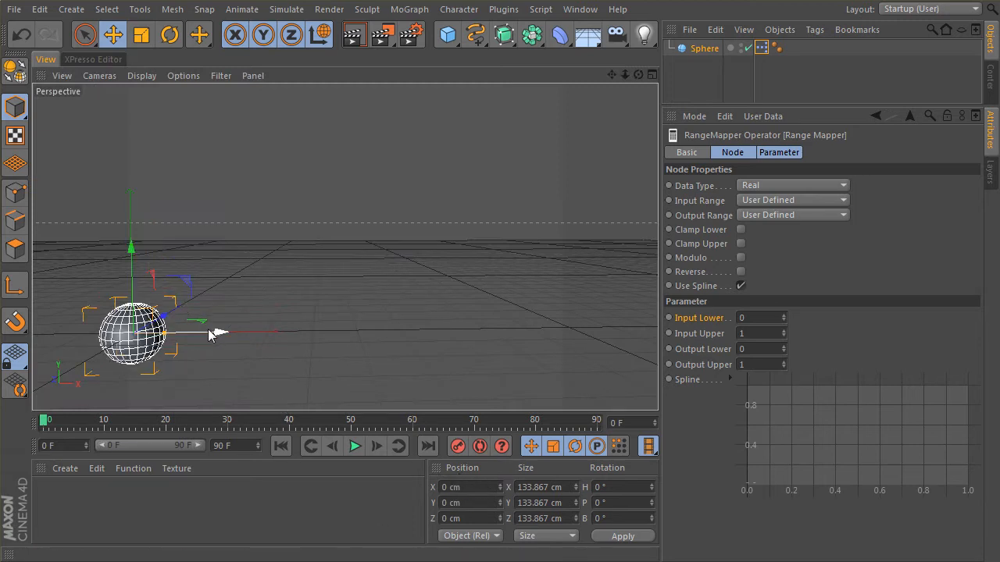
{"action": "left_click_drag", "start_coordinate": [218, 335], "coordinate": [278, 334]}
{"action": "left_click", "coordinate": [446, 490]}
{"action": "type", "text": "100"}
{"action": "key", "text": "Tab"}
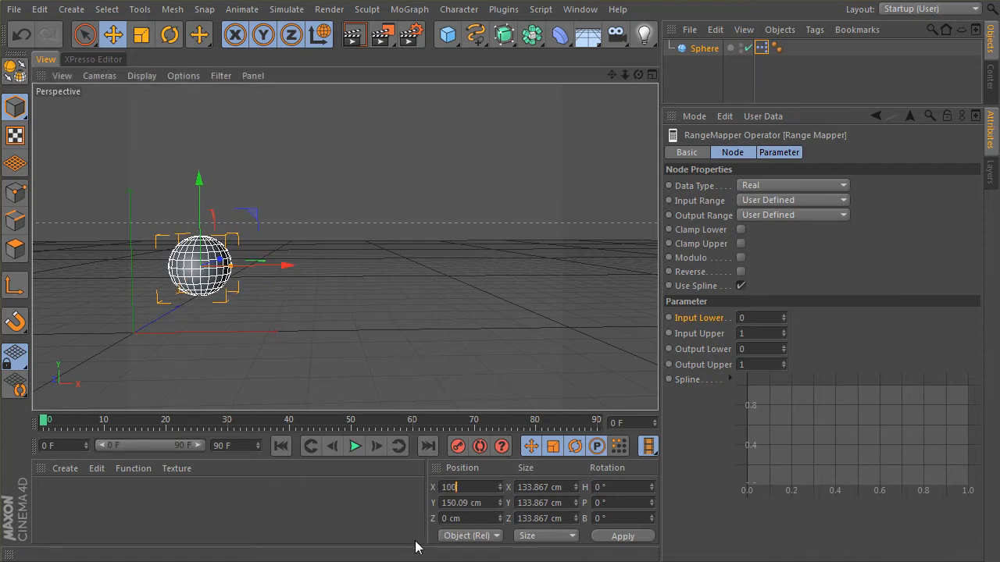
{"action": "type", "text": "100"}
{"action": "key", "text": "Return"}
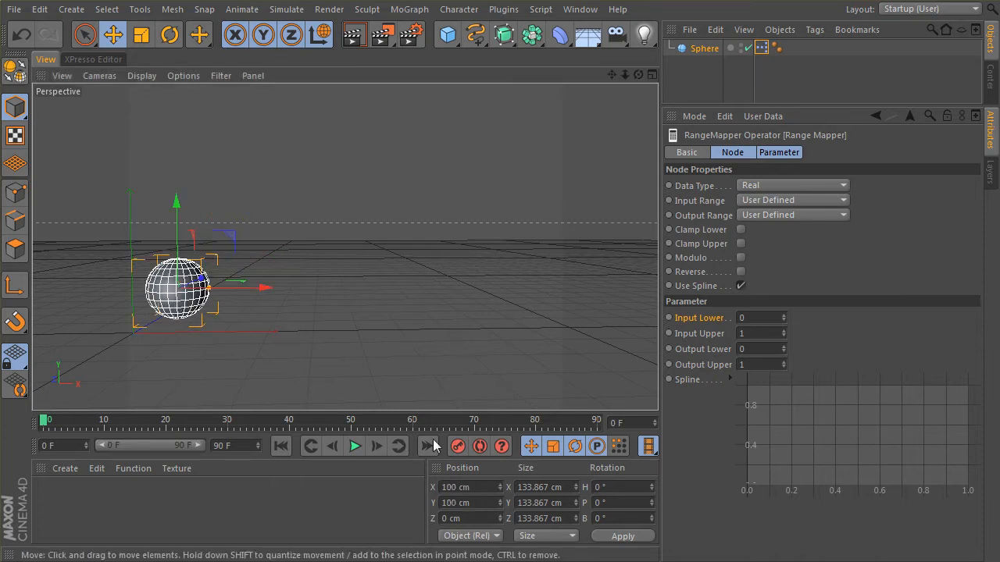
- Set the sphere's X and Y positions to 150 cm
{"action": "type", "text": "150"}
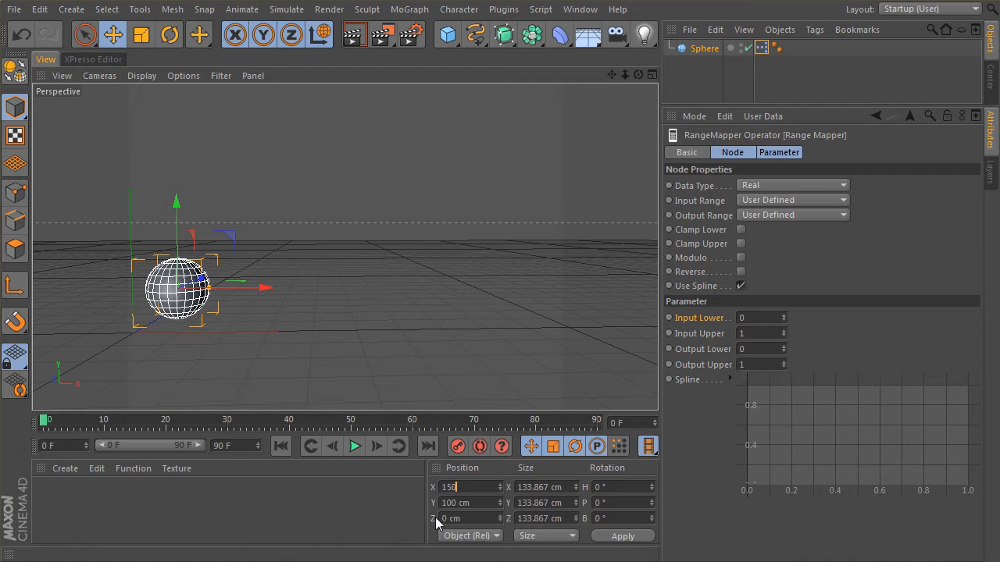
{"action": "key", "text": "Tab"}
{"action": "type", "text": "150"}
{"action": "key", "text": "Return"}
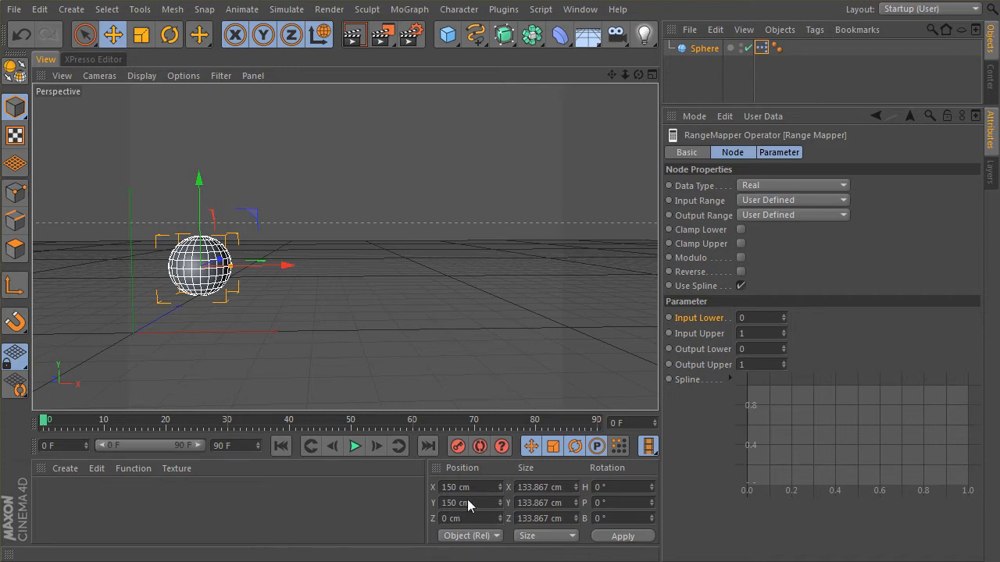
- Set the Range Mapper's Input Upper to 150 and Output Upper to 100
{"action": "left_click", "coordinate": [114, 58]}
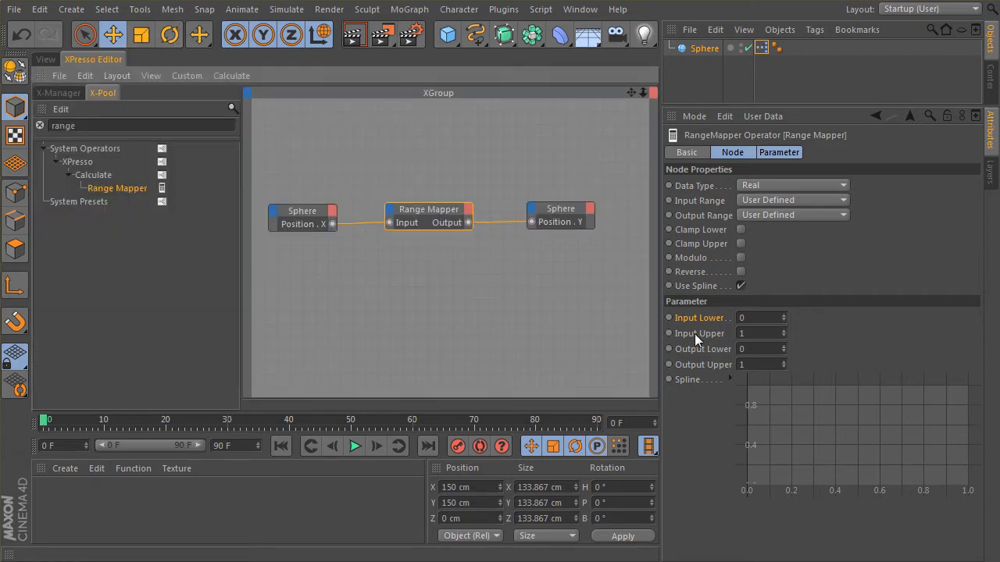
{"action": "left_click", "coordinate": [723, 324]}
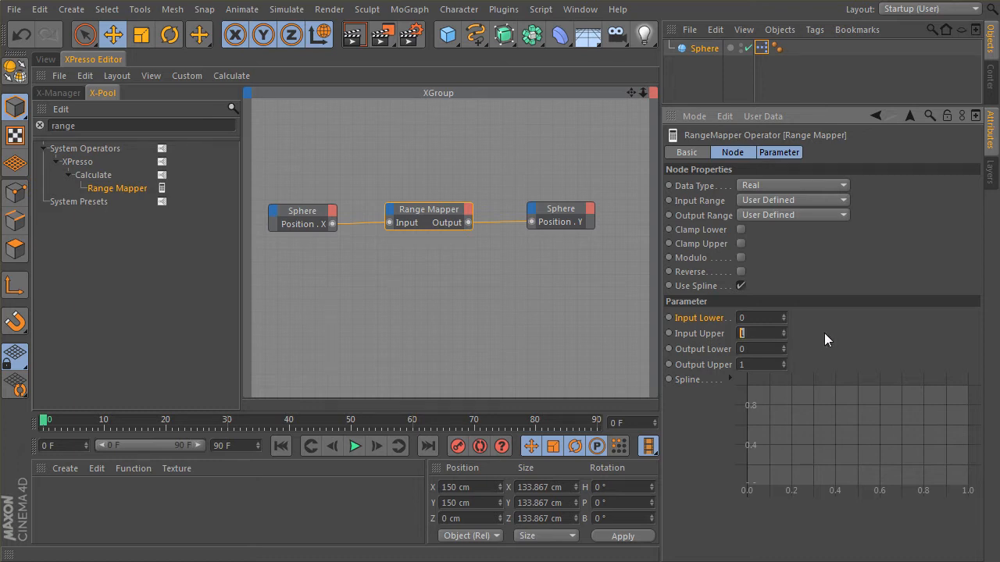
{"action": "type", "text": "100"}
{"action": "left_click", "coordinate": [47, 61]}
{"action": "left_click", "coordinate": [90, 60]}
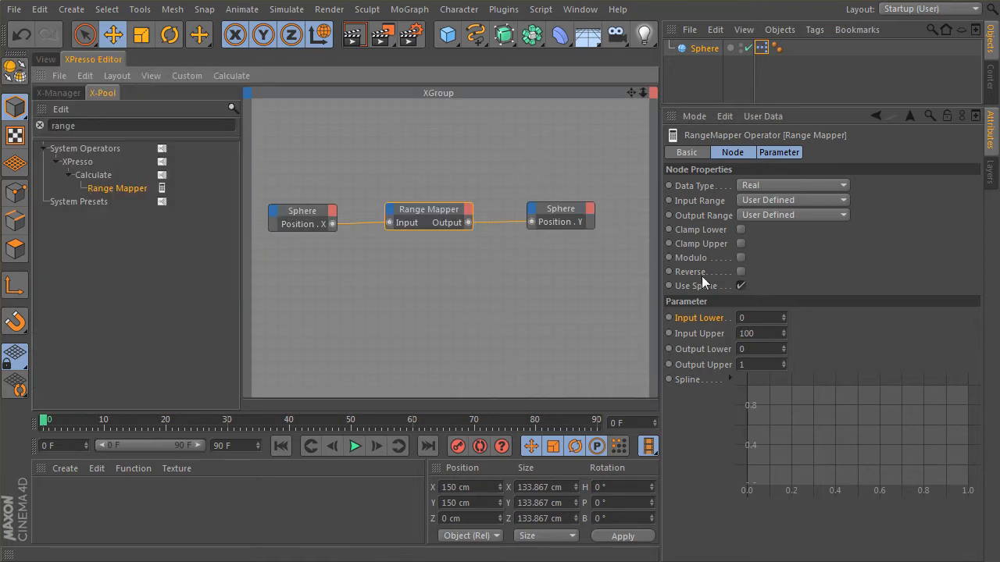
{"action": "double_click", "coordinate": [767, 333]}
{"action": "type", "text": "15"}
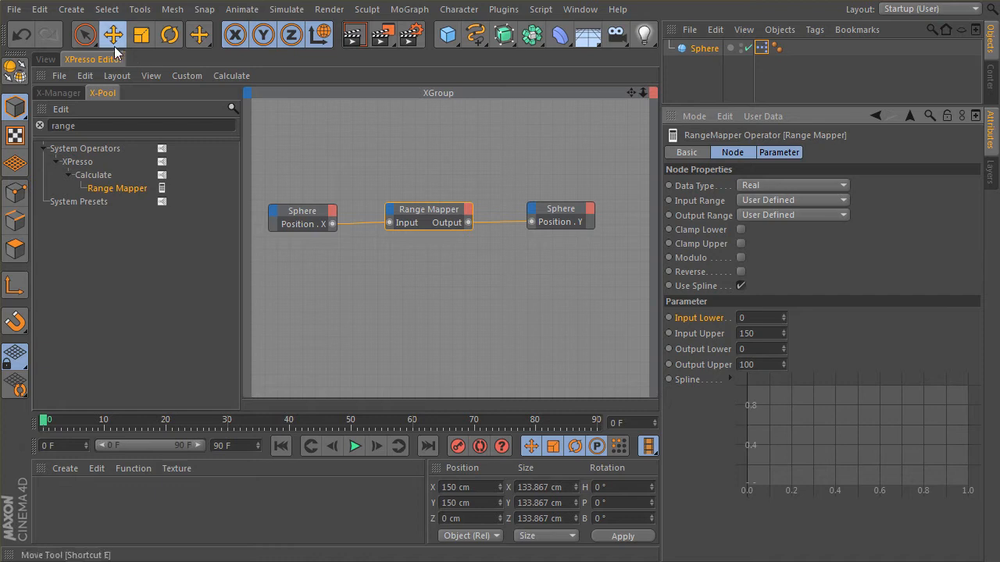
- Test the mapping by moving the sphere along X in the perspective view to about 61 cm, and return to the XPresso graph
{"action": "left_click", "coordinate": [47, 60]}
{"action": "left_click_drag", "start_coordinate": [278, 268], "coordinate": [235, 394]}
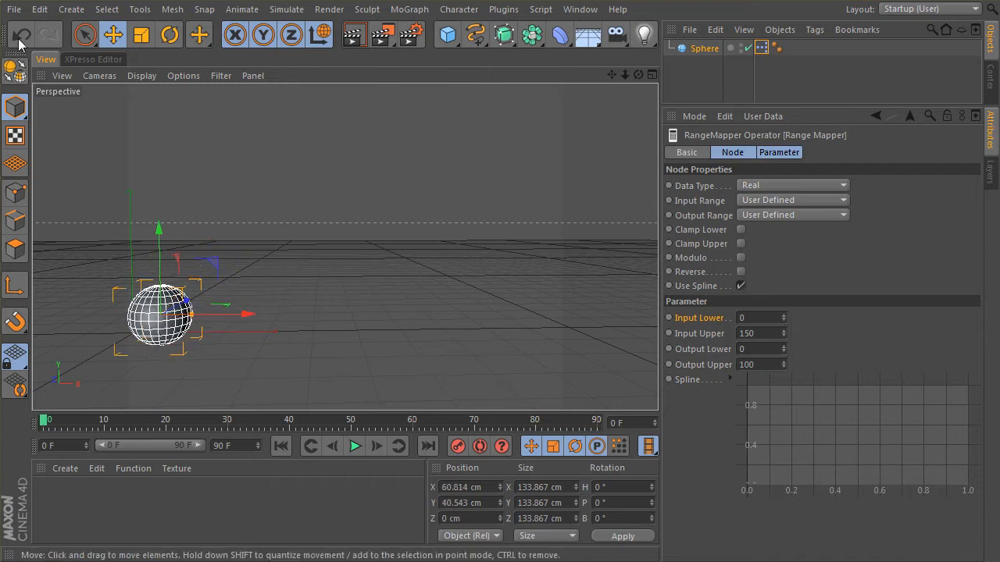
{"action": "left_click", "coordinate": [91, 59]}
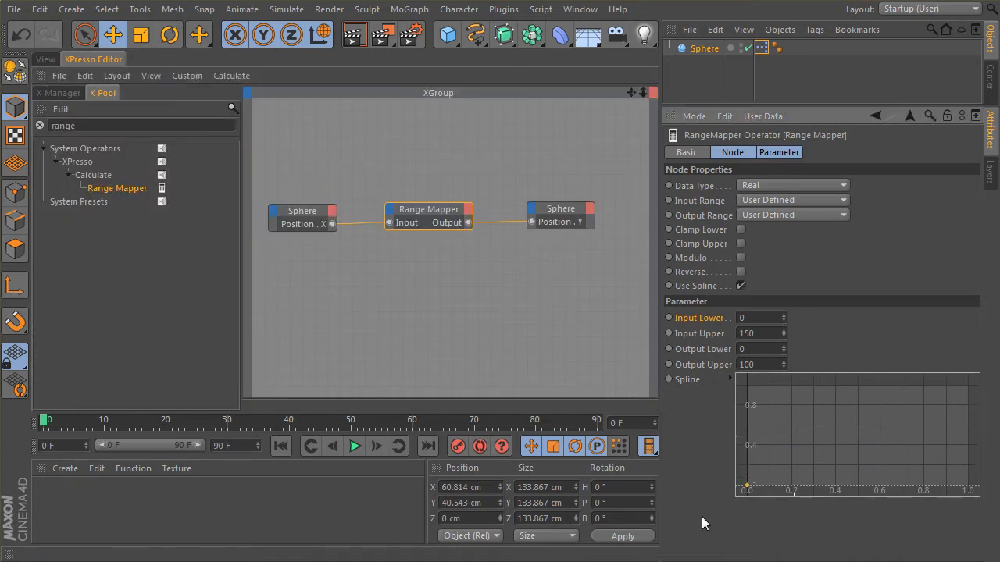
- Shape the Range Mapper's spline into a hump by adding an end point at about (1.0, 0) and a peak at about (0.5, 1.0)
{"action": "left_click", "coordinate": [898, 466], "text": "ctrl"}
{"action": "left_click_drag", "start_coordinate": [898, 467], "coordinate": [967, 485]}
{"action": "left_click", "coordinate": [849, 486], "text": "ctrl"}
{"action": "left_click_drag", "start_coordinate": [850, 486], "coordinate": [855, 385]}
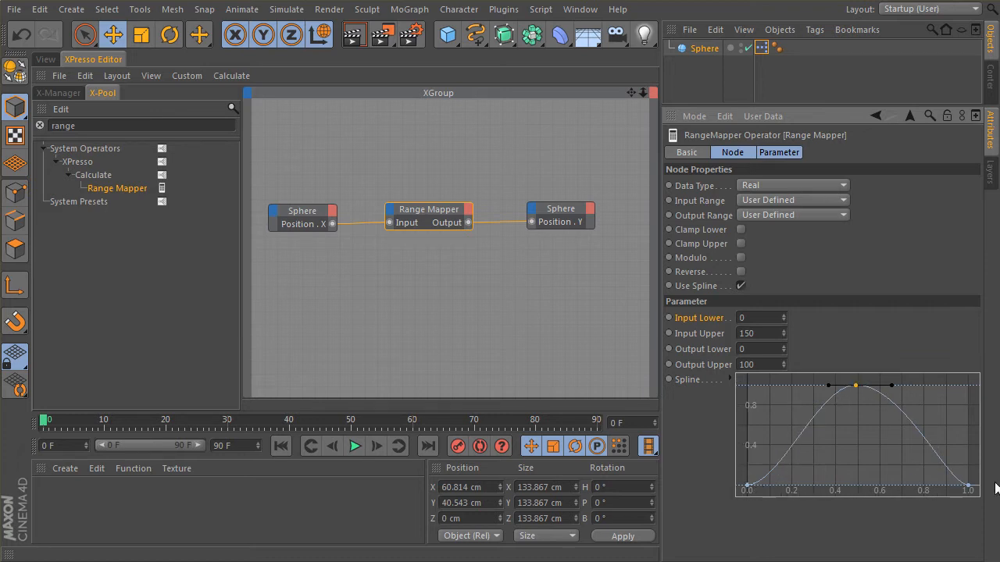
- Test the hump-shaped mapping by moving the sphere along X to about 491 cm and back to about -10 cm
{"action": "left_click", "coordinate": [47, 60]}
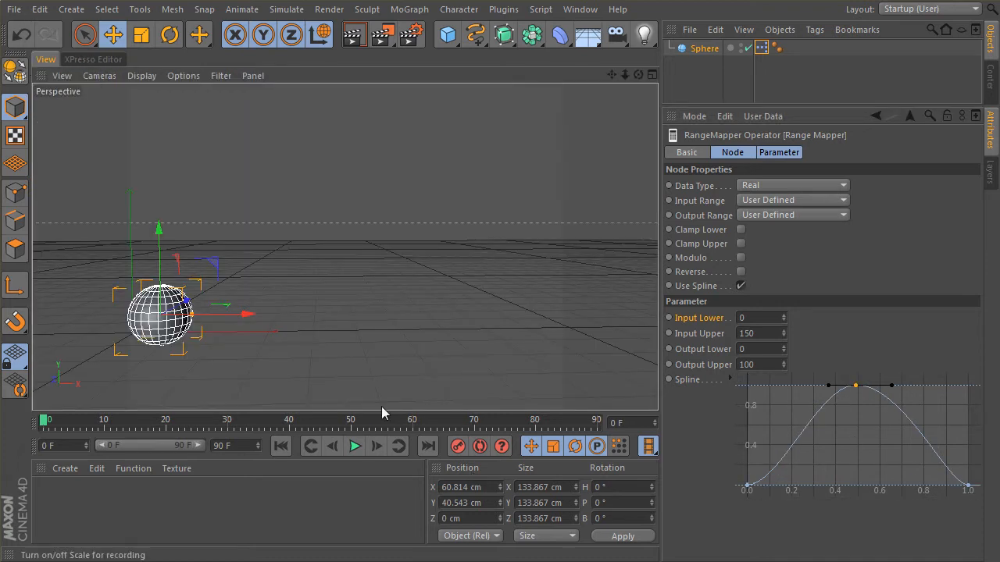
{"action": "left_click_drag", "start_coordinate": [242, 317], "coordinate": [430, 320]}
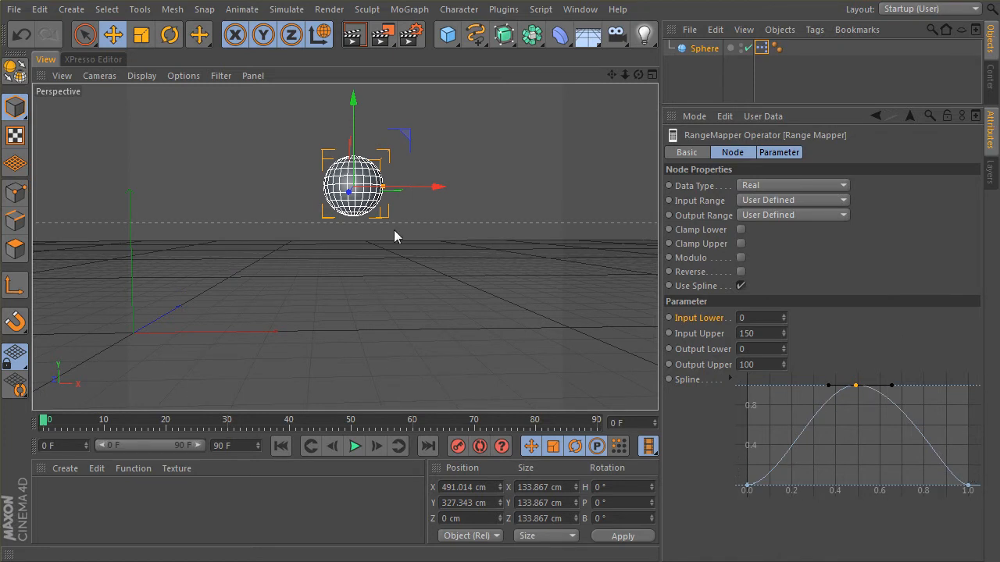
{"action": "left_click_drag", "start_coordinate": [438, 188], "coordinate": [207, 289]}
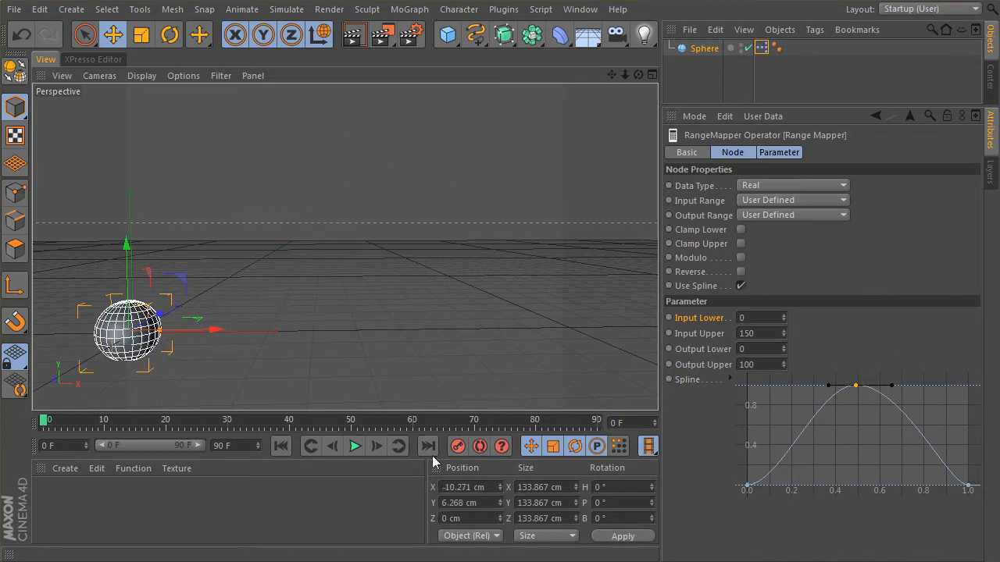
- Enable Modulo on the Range Mapper and test it by moving the sphere along X to about 761 cm
{"action": "left_click", "coordinate": [741, 259]}
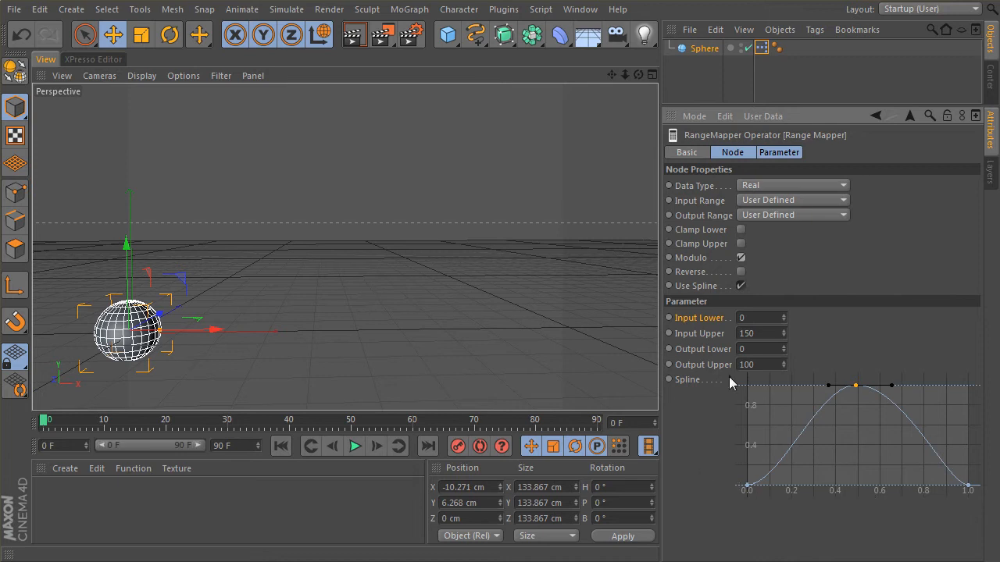
{"action": "left_click", "coordinate": [817, 341]}
{"action": "left_click_drag", "start_coordinate": [214, 330], "coordinate": [537, 339]}
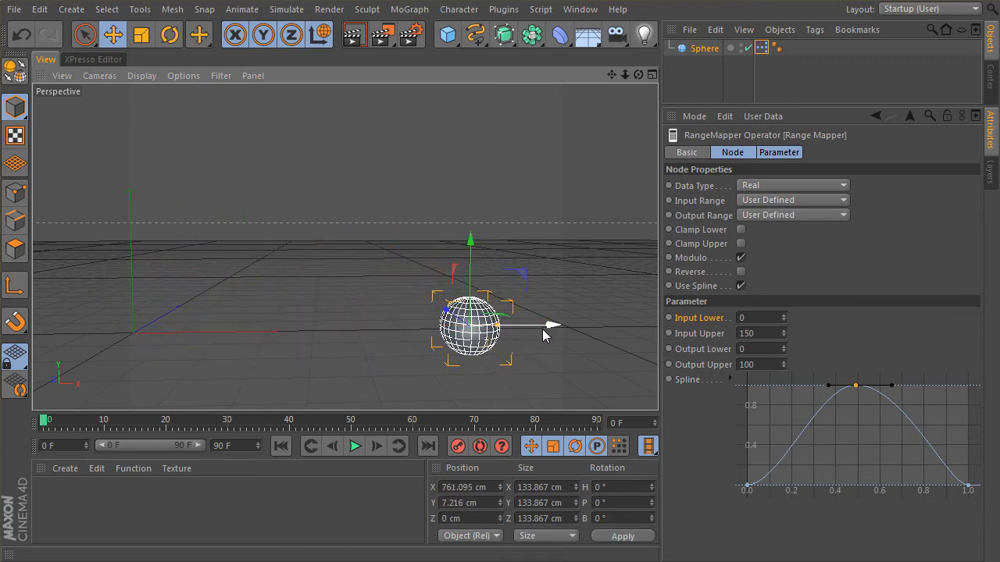
- Steepen the tangents of the spline's start and end points so the curve forms a rounded bounce arch
{"action": "left_click", "coordinate": [750, 486]}
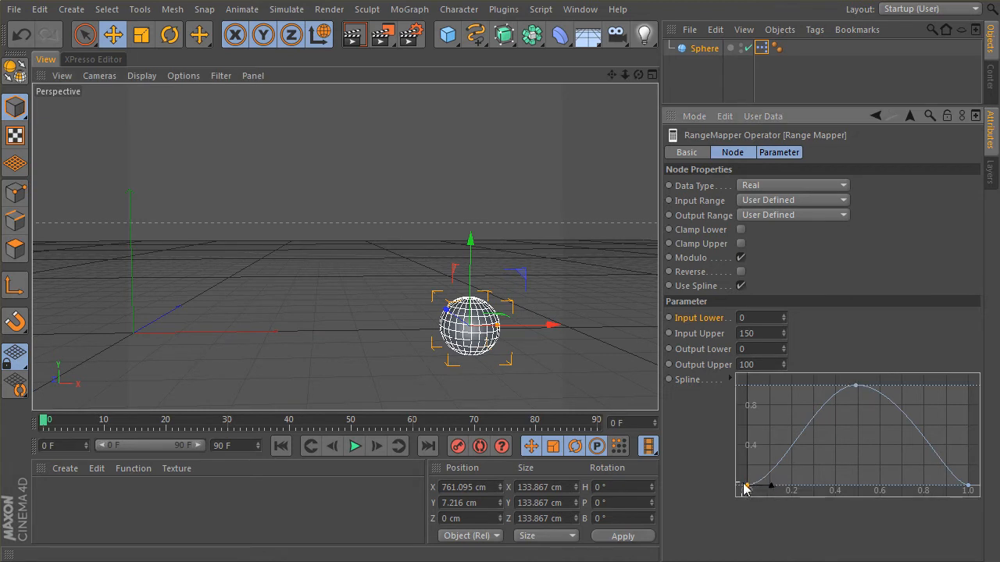
{"action": "left_click_drag", "start_coordinate": [772, 486], "coordinate": [756, 460]}
{"action": "left_click", "coordinate": [968, 485]}
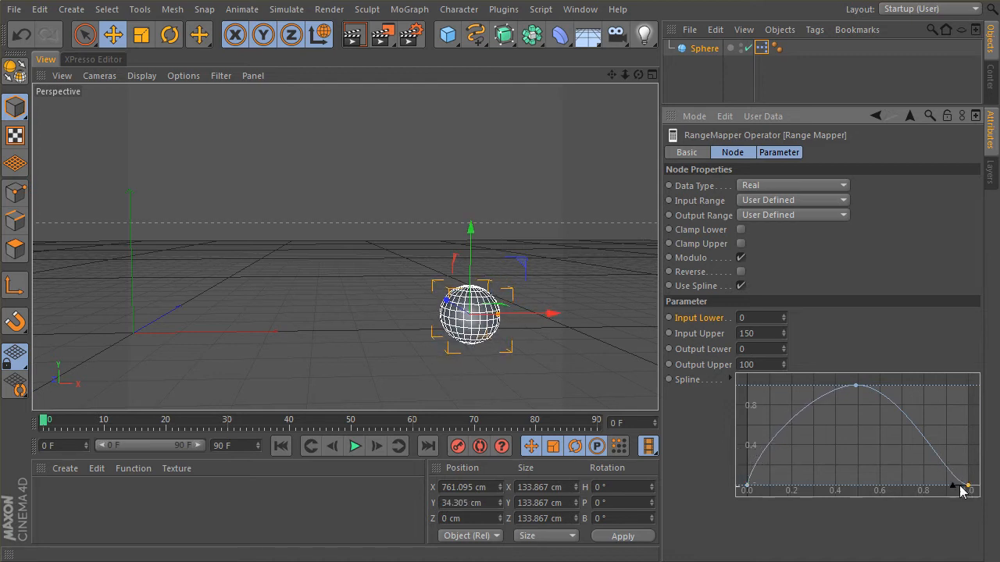
{"action": "left_click_drag", "start_coordinate": [955, 488], "coordinate": [966, 462]}
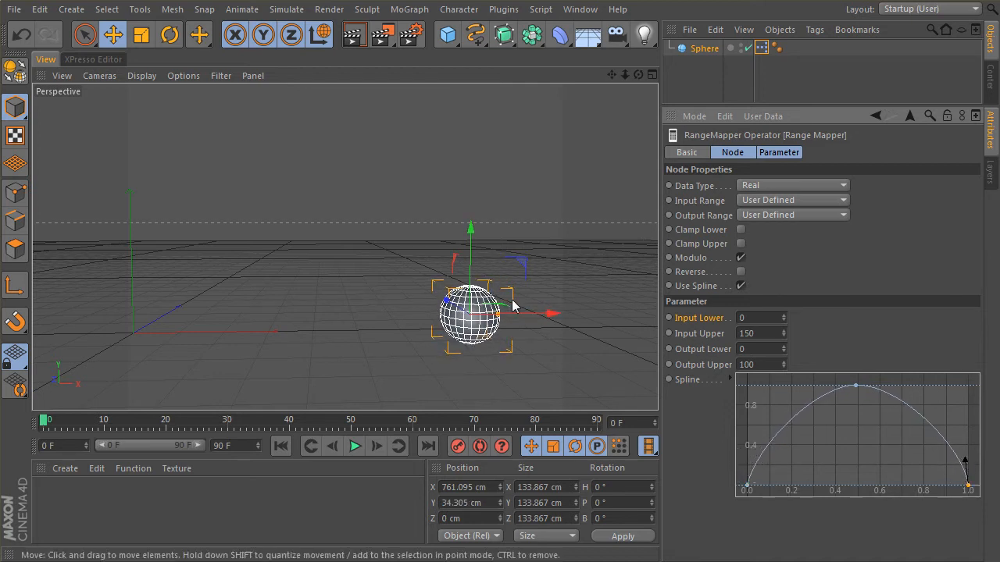
- Test the bounce by moving the sphere along X in the perspective view and in the Front view, ending at about 5 cm
{"action": "mouse_move", "coordinate": [509, 313]}
{"action": "left_mouse_down"}
{"action": "mouse_move", "coordinate": [269, 336]}
{"action": "mouse_move", "coordinate": [224, 350]}
{"action": "mouse_move", "coordinate": [267, 336]}
{"action": "mouse_move", "coordinate": [511, 324]}
{"action": "left_mouse_up"}
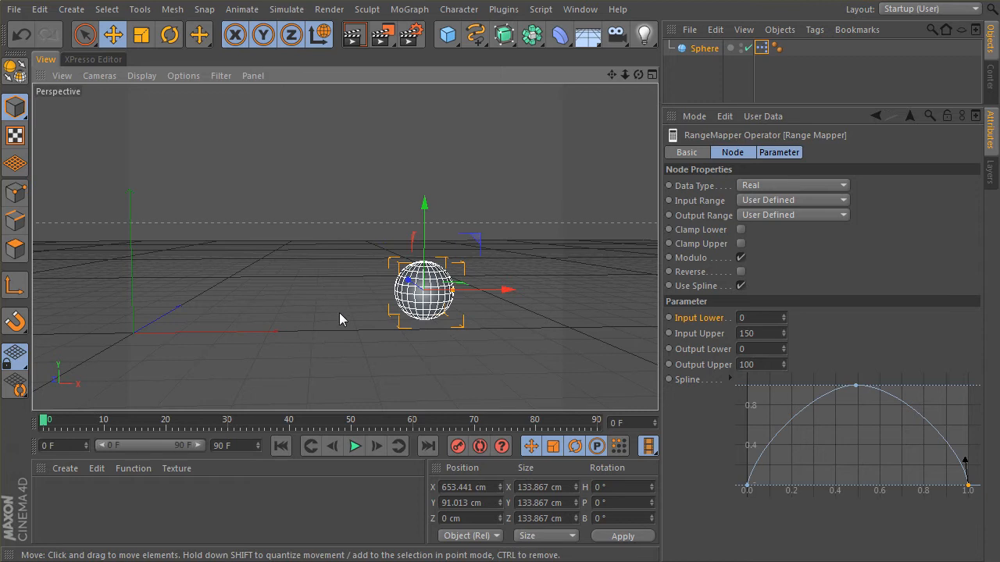
{"action": "key", "text": "F3"}
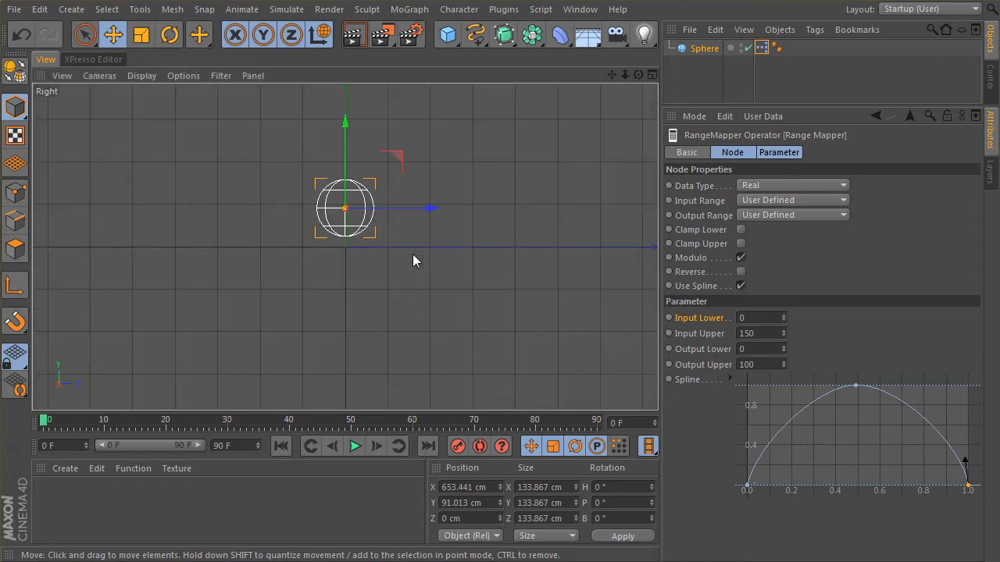
{"action": "key", "text": "F4"}
{"action": "middle_click_drag", "start_coordinate": [542, 291], "coordinate": [277, 342], "text": "alt"}
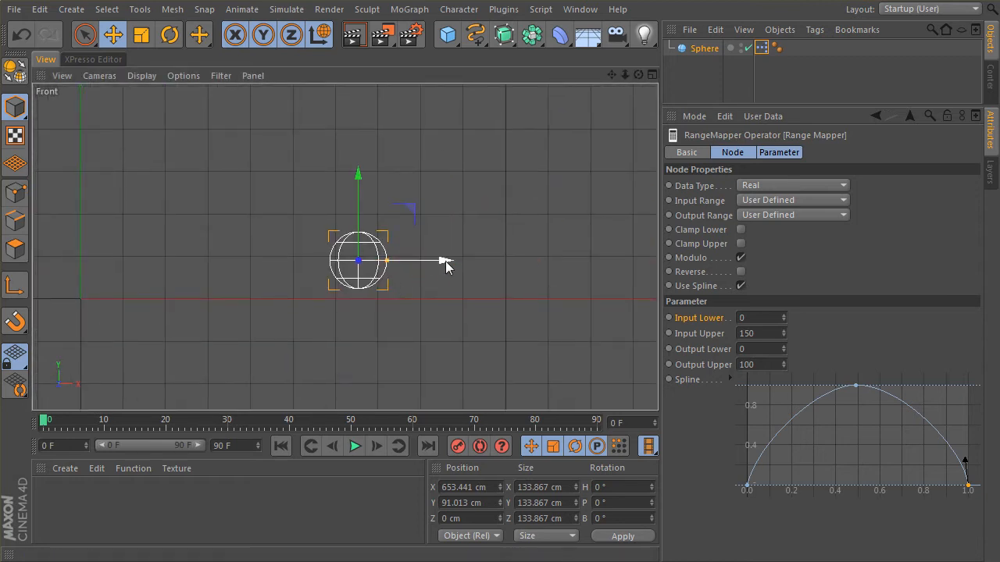
{"action": "left_click_drag", "start_coordinate": [445, 261], "coordinate": [164, 291]}
{"action": "middle_click_drag", "start_coordinate": [164, 292], "coordinate": [320, 302], "text": "alt"}
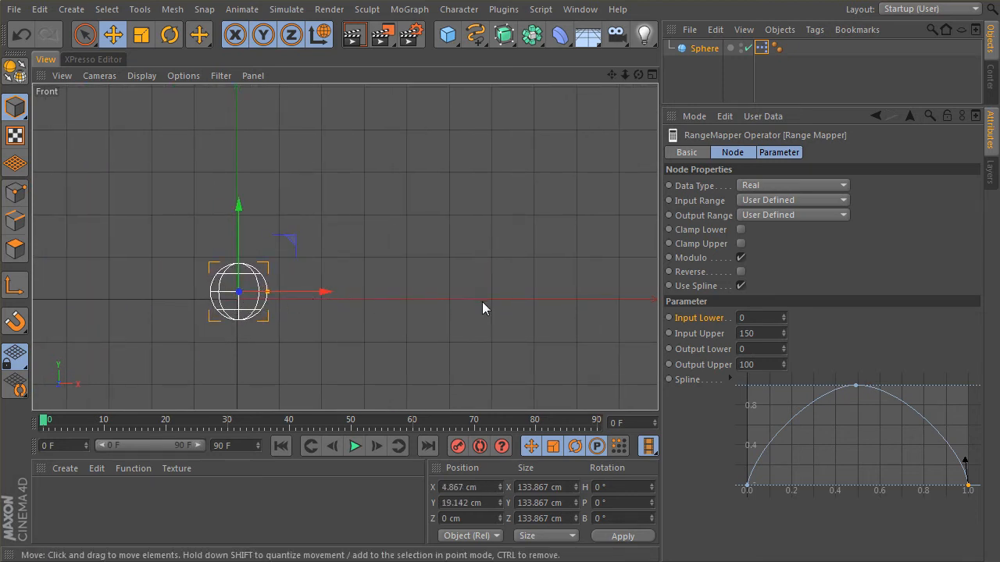
{"action": "middle_click_drag", "start_coordinate": [428, 314], "coordinate": [334, 318], "text": "alt"}
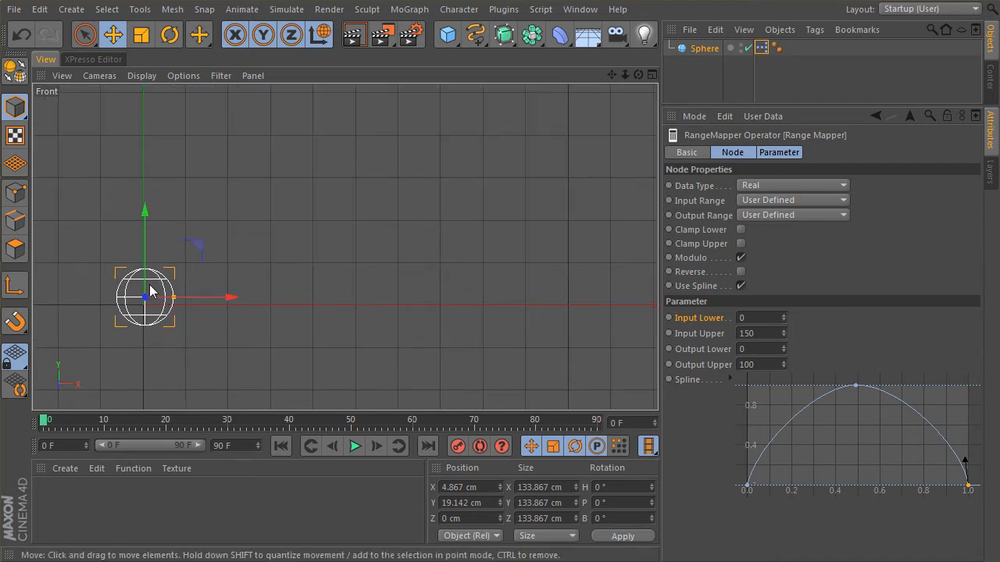
- Move the sphere along X in the Front view to about 54 cm and resize it to about 167 cm in diameter
{"action": "left_click_drag", "start_coordinate": [230, 297], "coordinate": [257, 293]}
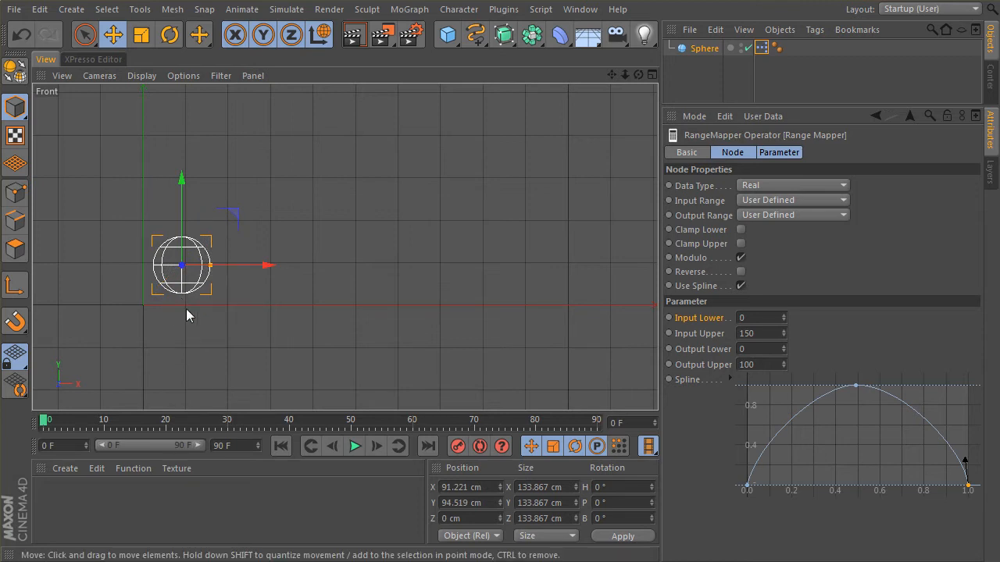
{"action": "left_click_drag", "start_coordinate": [266, 268], "coordinate": [154, 301]}
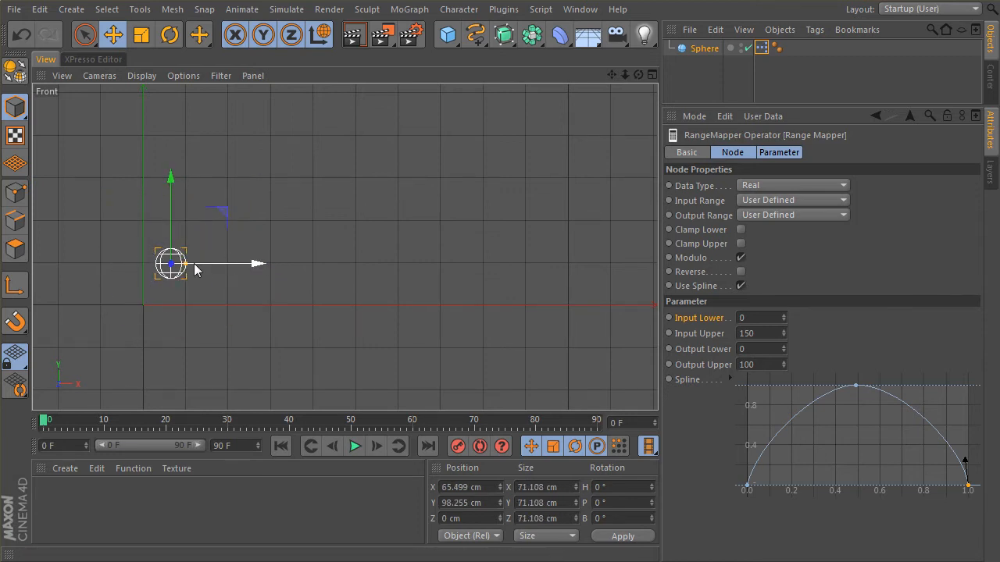
{"action": "left_click_drag", "start_coordinate": [185, 265], "coordinate": [206, 265]}
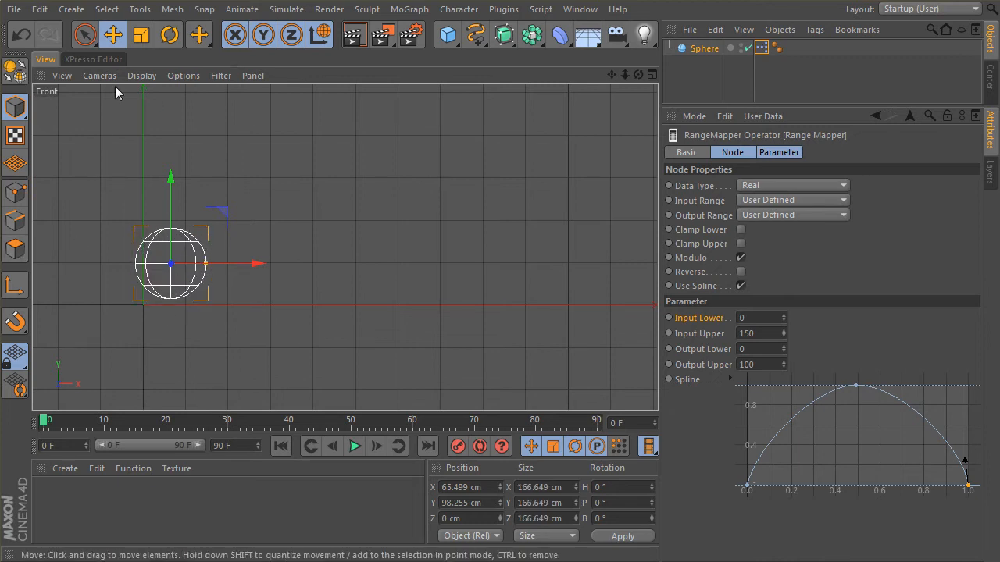
{"action": "left_click_drag", "start_coordinate": [257, 268], "coordinate": [156, 307]}
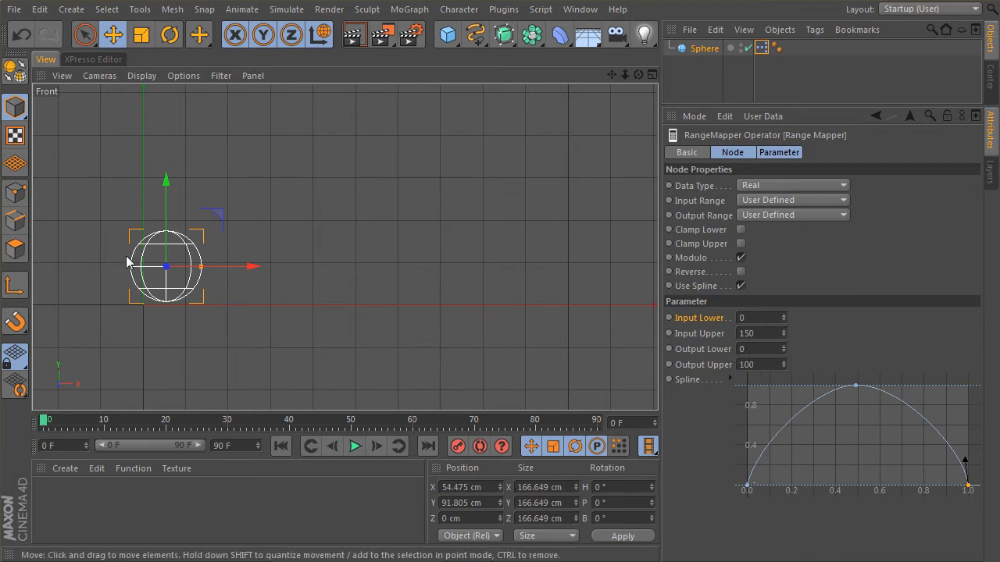
- Set the sphere's radius to 50 cm and its X and Y positions to 0 cm
{"action": "left_click", "coordinate": [701, 48]}
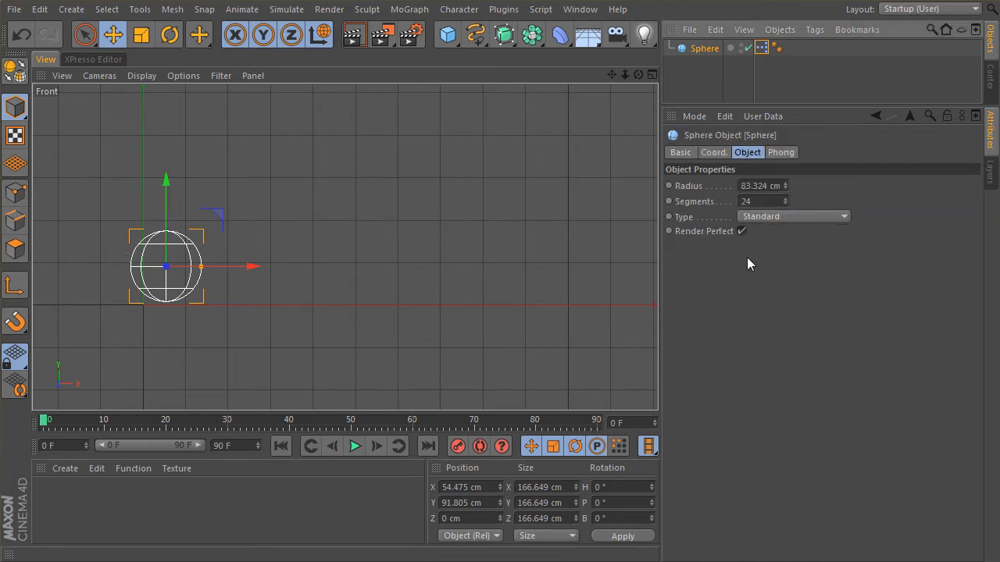
{"action": "left_click", "coordinate": [768, 187]}
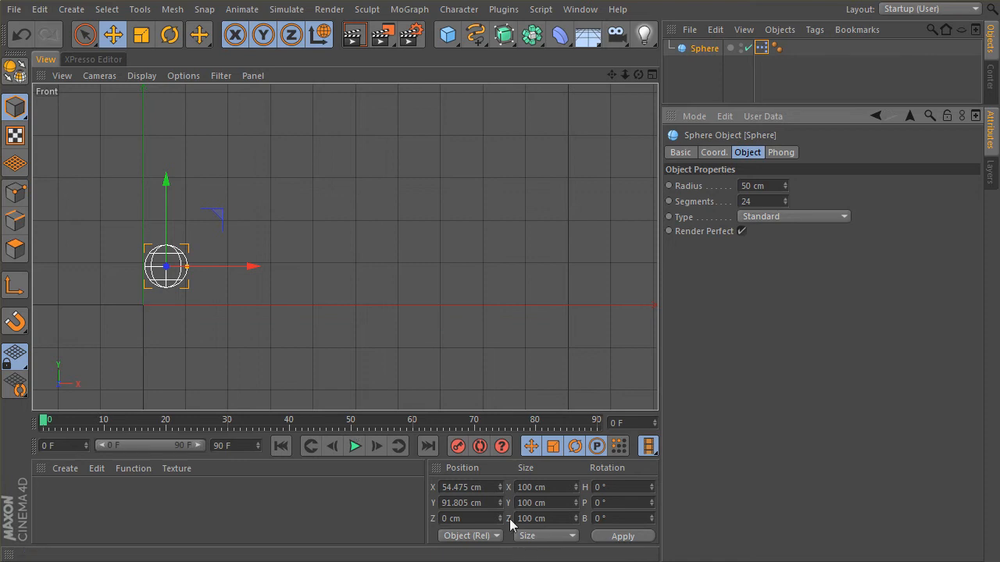
{"action": "left_click_drag", "start_coordinate": [481, 490], "coordinate": [374, 495]}
{"action": "type", "text": "0"}
{"action": "key", "text": "Tab"}
{"action": "type", "text": "0"}
{"action": "key", "text": "Return"}
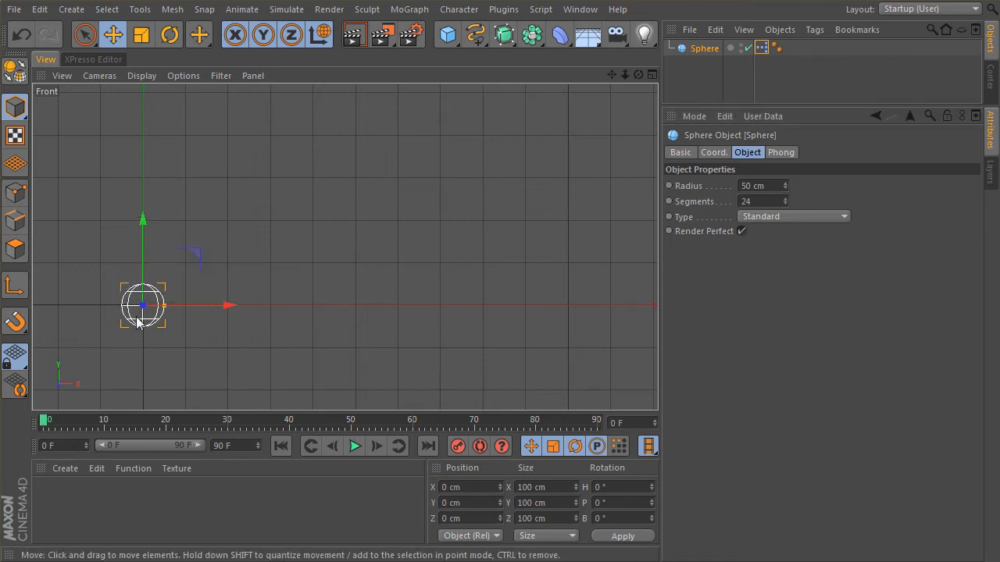
- Display the Range Mapper node's attributes, lock the attribute display on them, and return to the viewport
{"action": "left_click", "coordinate": [758, 49]}
{"action": "left_click", "coordinate": [91, 59]}
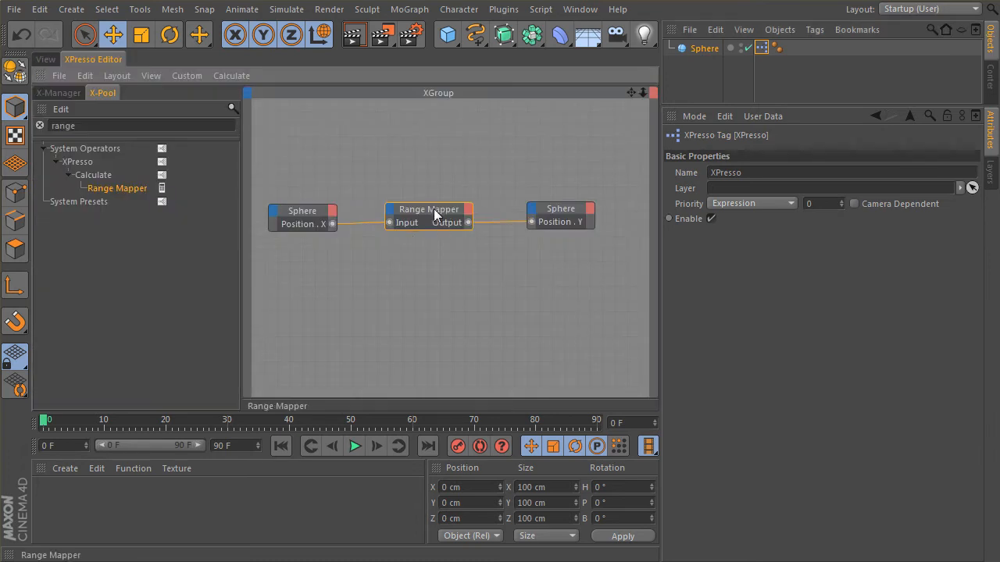
{"action": "left_click", "coordinate": [421, 210]}
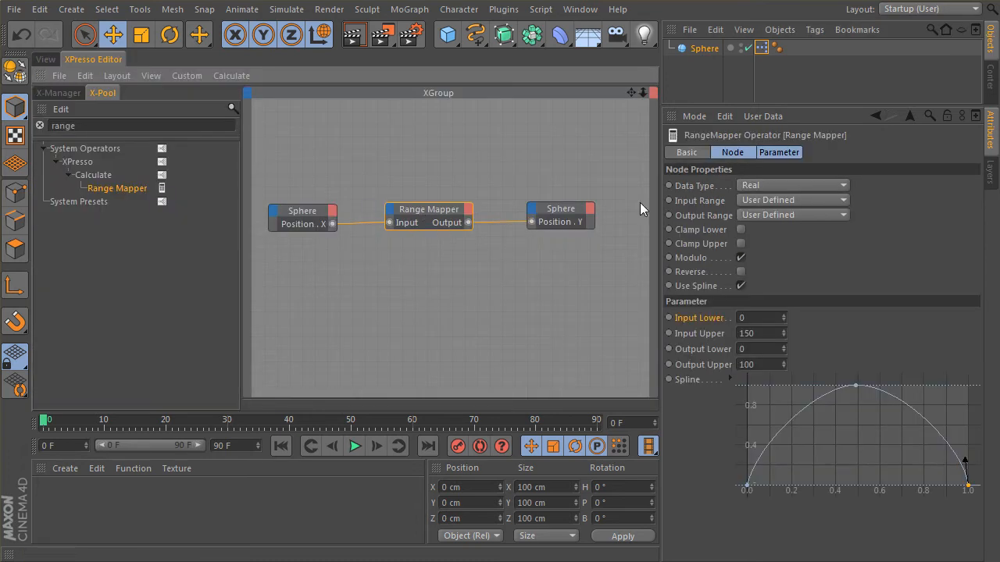
{"action": "left_click", "coordinate": [947, 116]}
{"action": "left_click", "coordinate": [44, 58]}
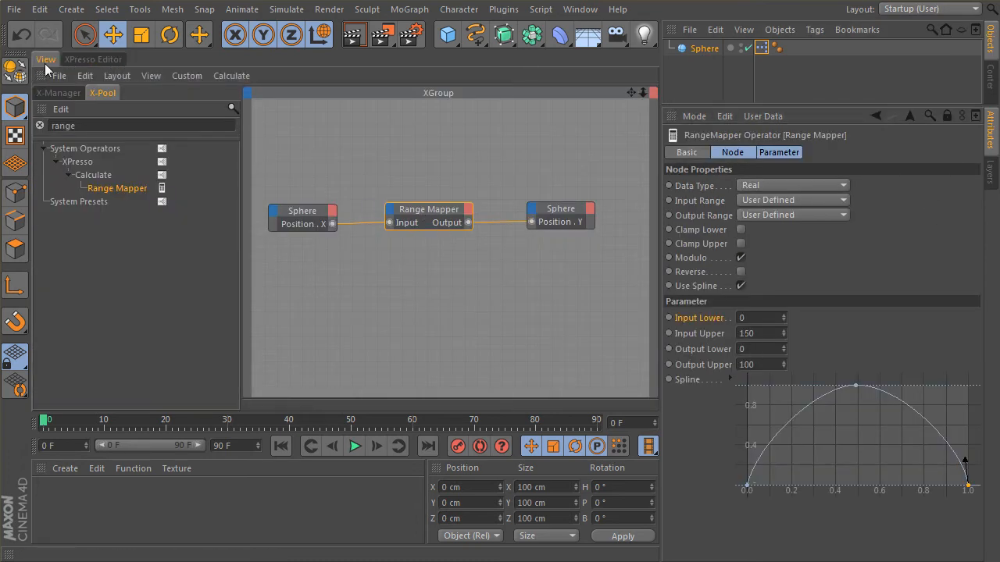
- Set the Range Mapper's Output Lower to 50
{"action": "left_click", "coordinate": [743, 350]}
{"action": "type", "text": "50"}
{"action": "key", "text": "Return"}
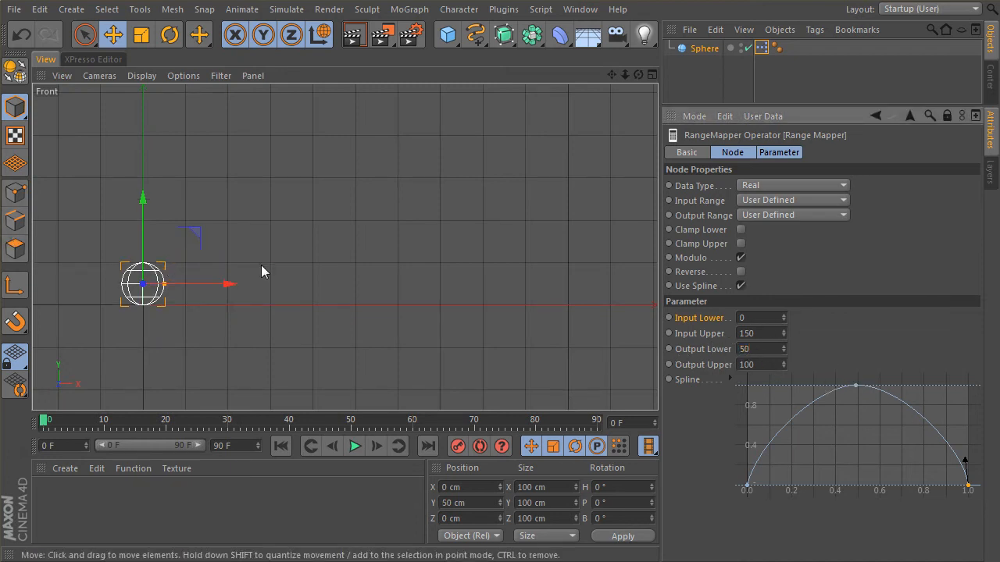
- Move the sphere along X to about -5.5 cm and enlarge it to about 254 cm in diameter
{"action": "left_click_drag", "start_coordinate": [226, 283], "coordinate": [242, 297]}
{"action": "left_click_drag", "start_coordinate": [192, 268], "coordinate": [219, 318]}
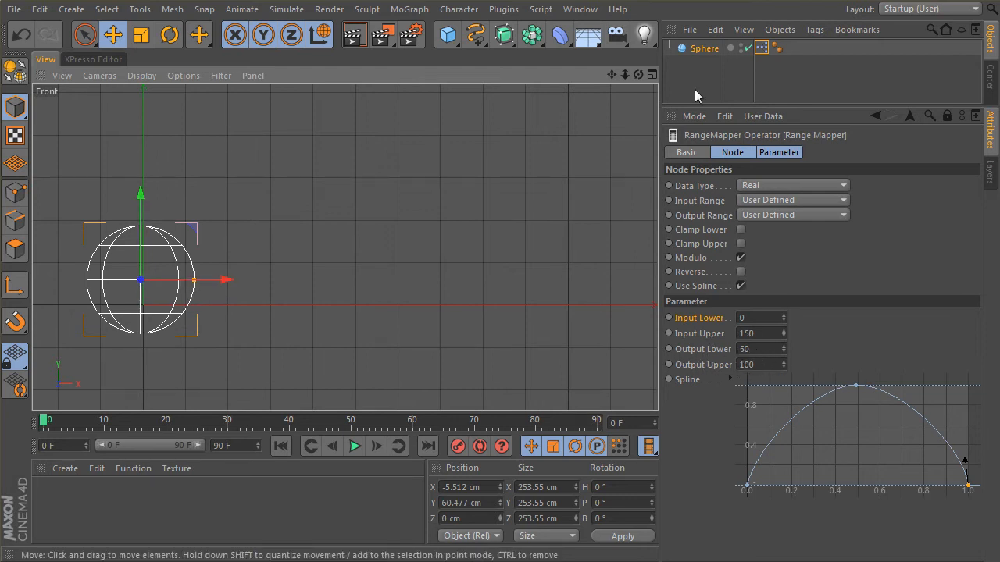
- Open the sphere's XPresso graph and duplicate the Range Mapper node, placing the copy below the original
{"action": "double_click", "coordinate": [761, 49]}
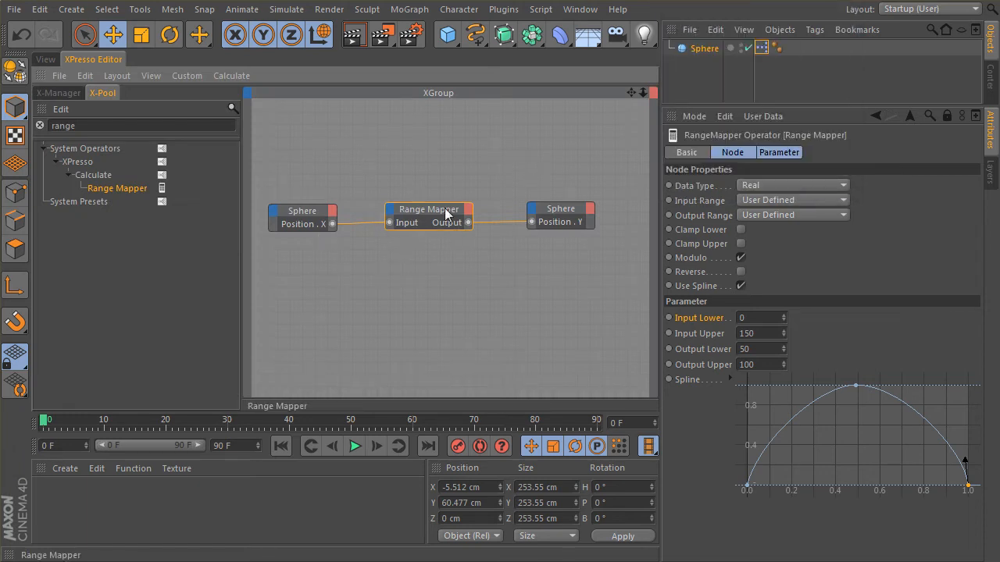
{"action": "left_click_drag", "start_coordinate": [446, 214], "coordinate": [453, 211]}
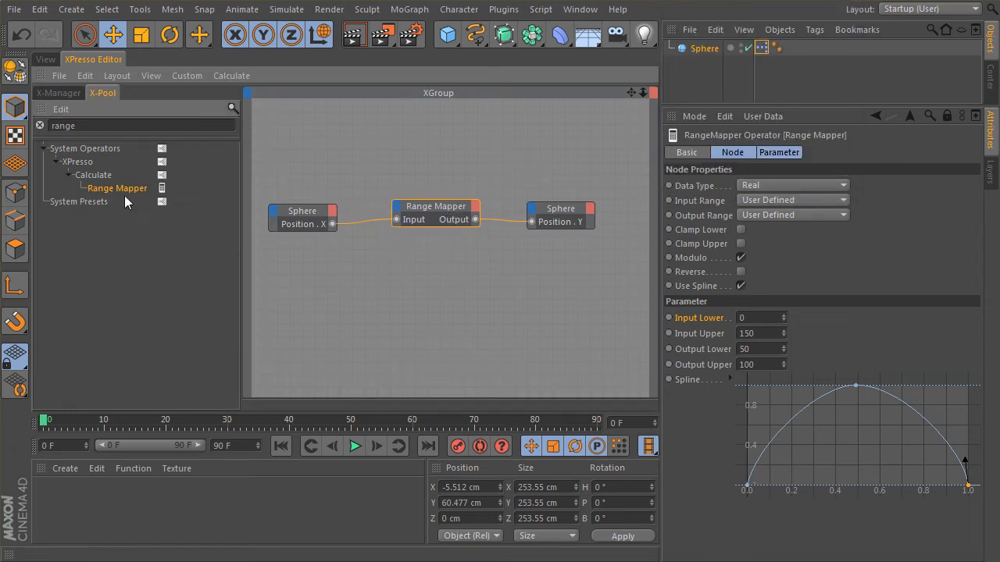
{"action": "key", "text": "ctrl+v"}
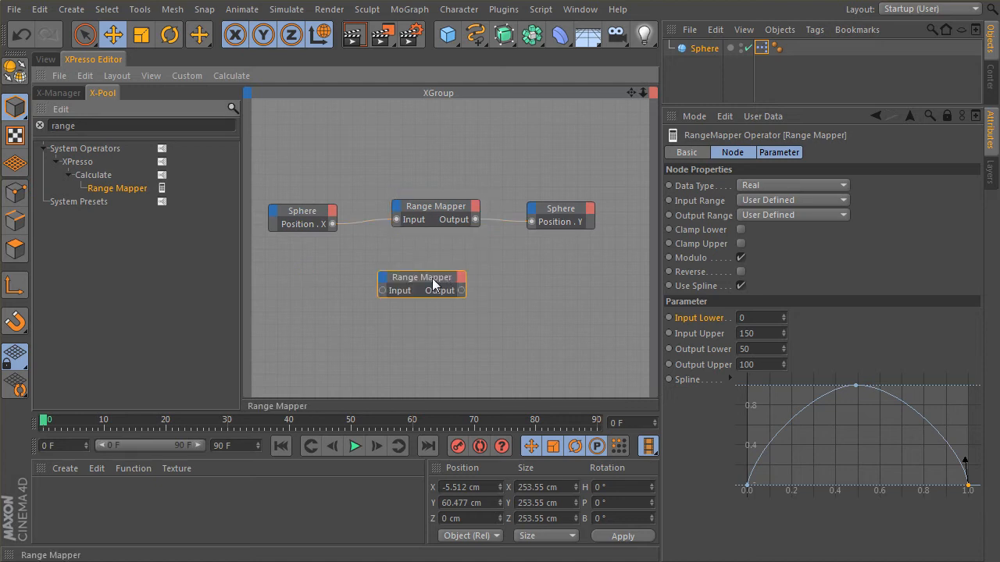
- Delete the duplicate Range Mapper node and reposition the original between the two Sphere nodes
{"action": "left_click_drag", "start_coordinate": [432, 278], "coordinate": [355, 313]}
{"action": "left_click_drag", "start_coordinate": [390, 264], "coordinate": [590, 186]}
{"action": "mouse_move", "coordinate": [442, 214]}
{"action": "left_mouse_down"}
{"action": "mouse_move", "coordinate": [458, 215]}
{"action": "mouse_move", "coordinate": [442, 208]}
{"action": "left_mouse_up"}
{"action": "left_click", "coordinate": [349, 310]}
{"action": "key", "text": "Delete"}
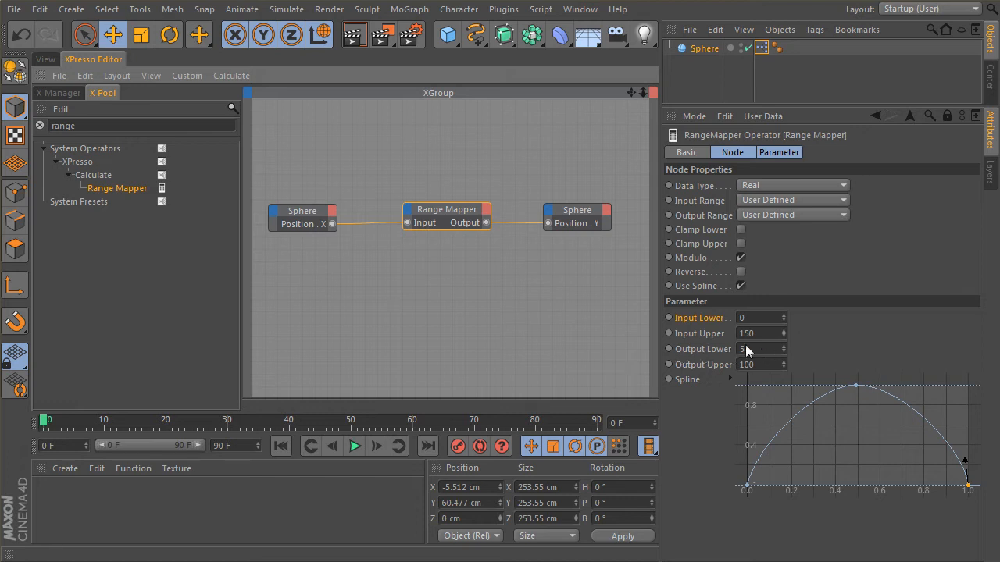
- Add an Output Lower input port to the Range Mapper node and shift the Position Y Sphere node away from it
{"action": "left_click", "coordinate": [406, 211]}
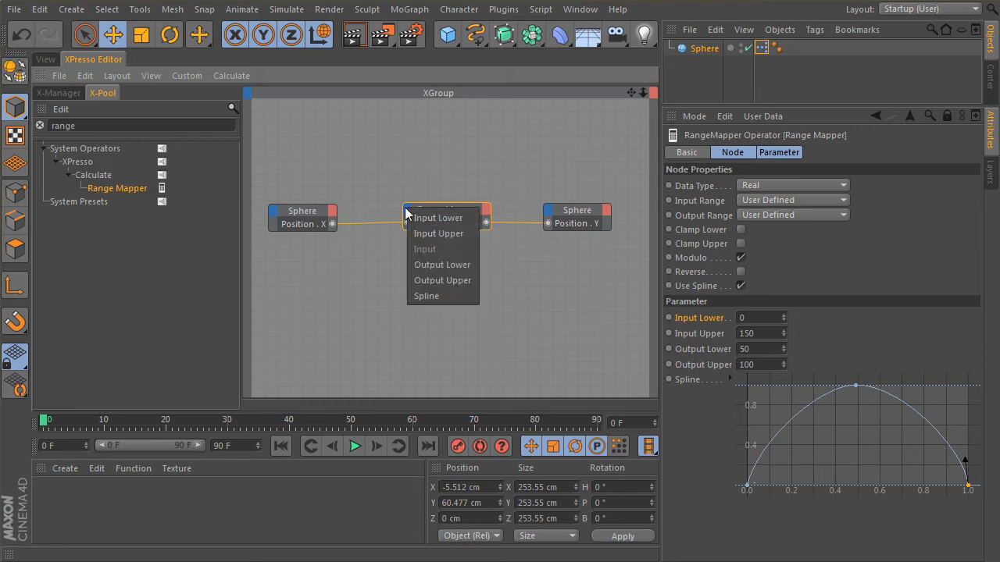
{"action": "left_click", "coordinate": [450, 264]}
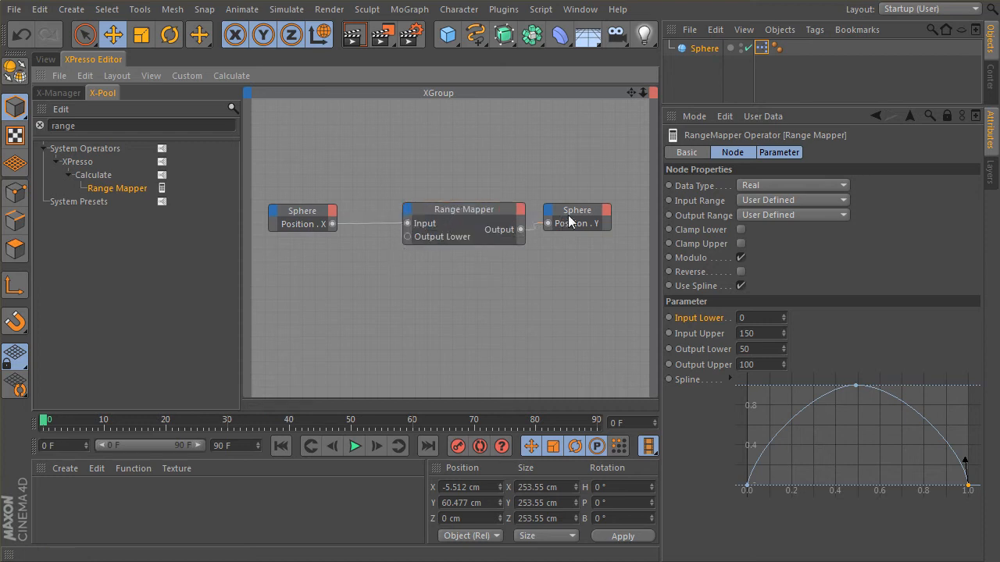
{"action": "left_click_drag", "start_coordinate": [570, 223], "coordinate": [599, 232]}
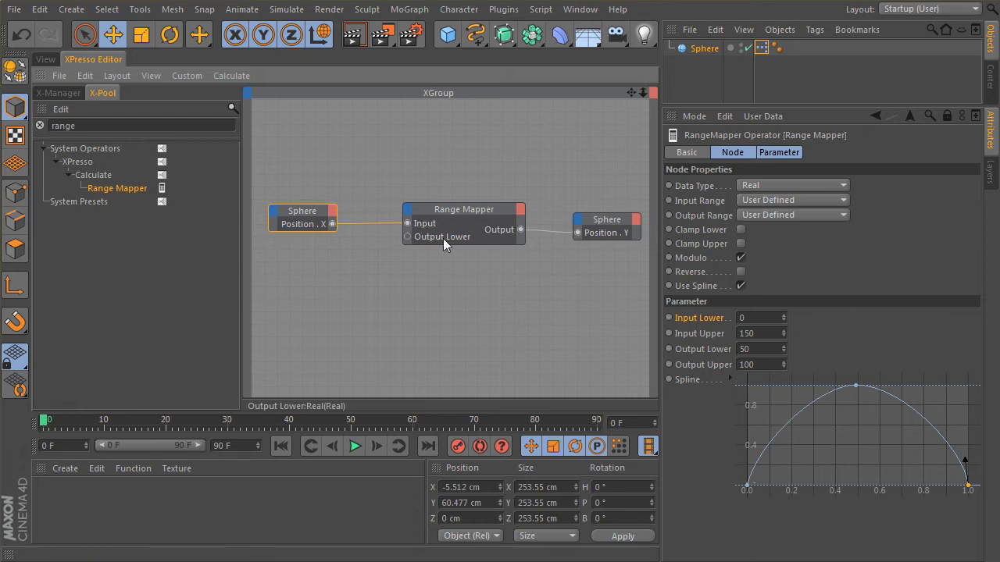
- Add a Radius output port to the Position X Sphere node and connect it to the Range Mapper's Output Lower
{"action": "left_click", "coordinate": [331, 211]}
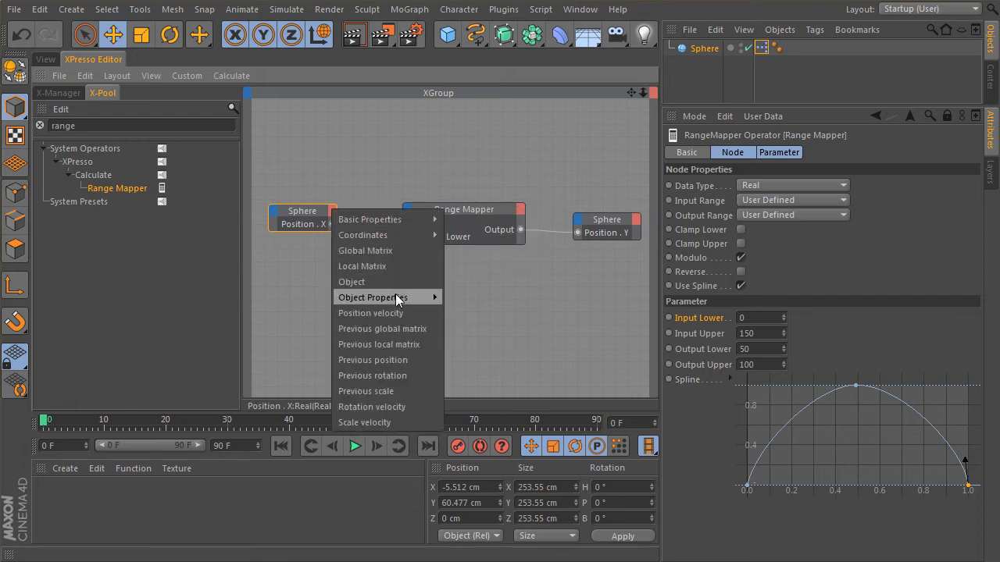
{"action": "mouse_move", "coordinate": [400, 300]}
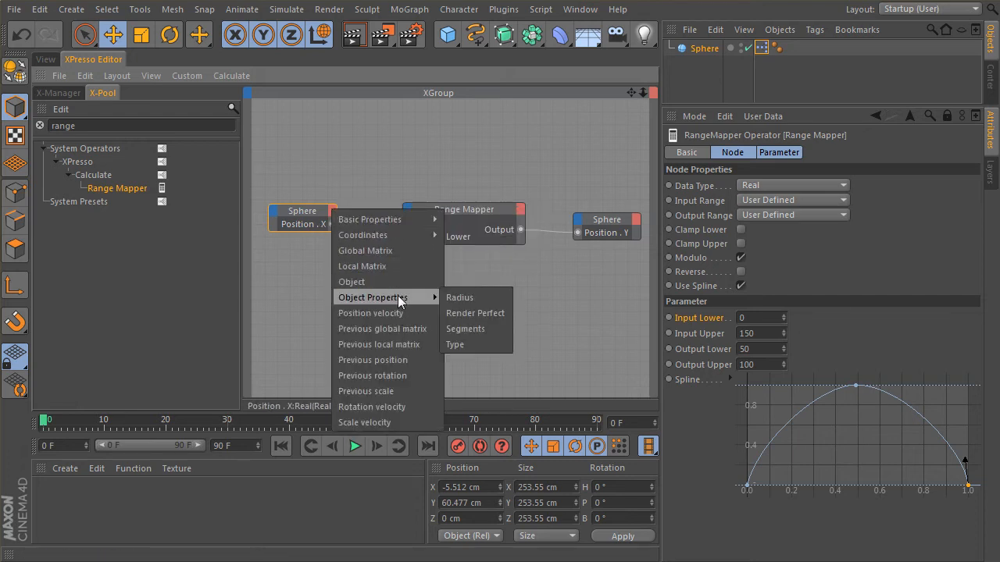
{"action": "left_click", "coordinate": [467, 298]}
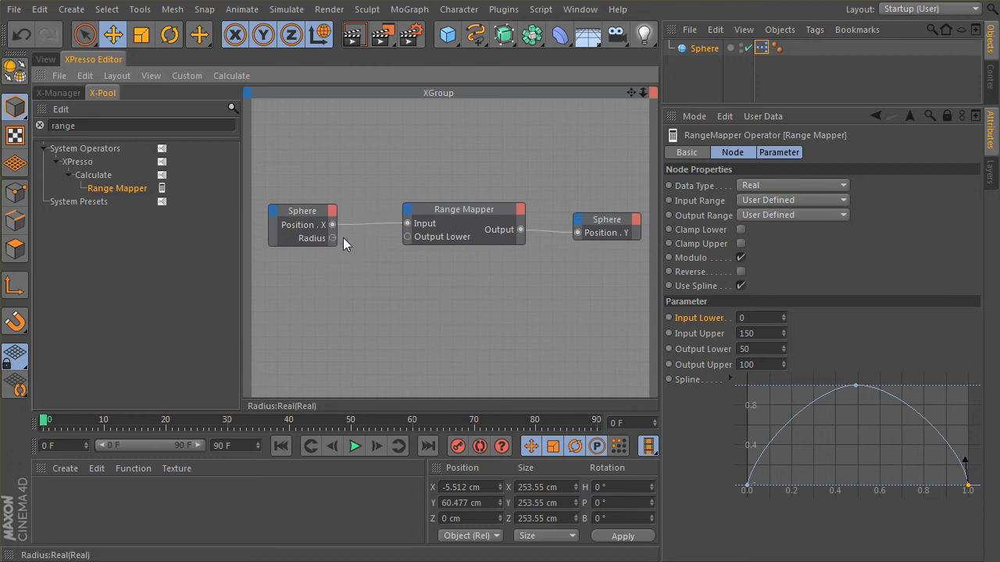
{"action": "left_click_drag", "start_coordinate": [333, 239], "coordinate": [407, 237]}
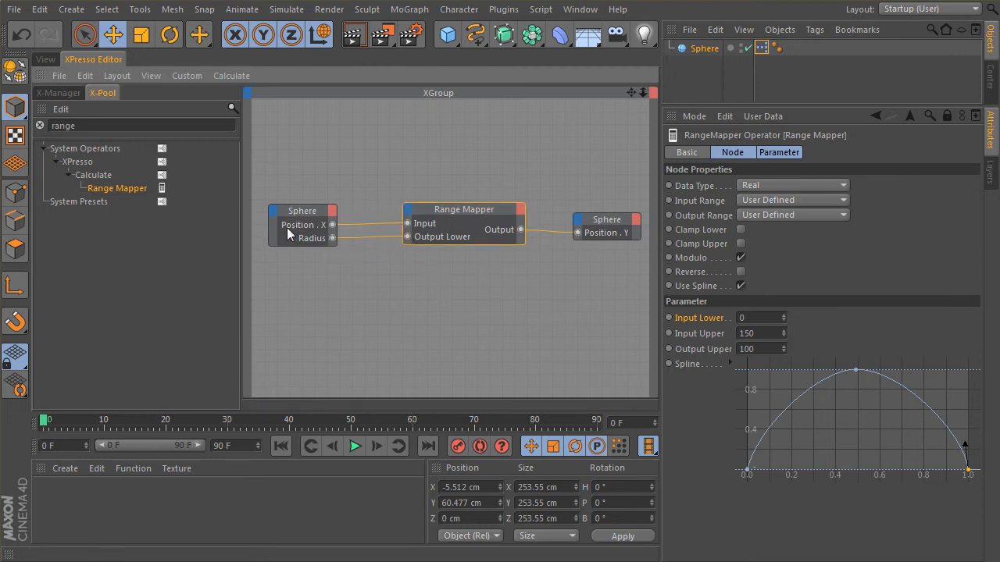
- Test the rig in the viewport by moving the sphere to about 241 cm in X and resizing it to about 162 cm in diameter
{"action": "left_click", "coordinate": [46, 60]}
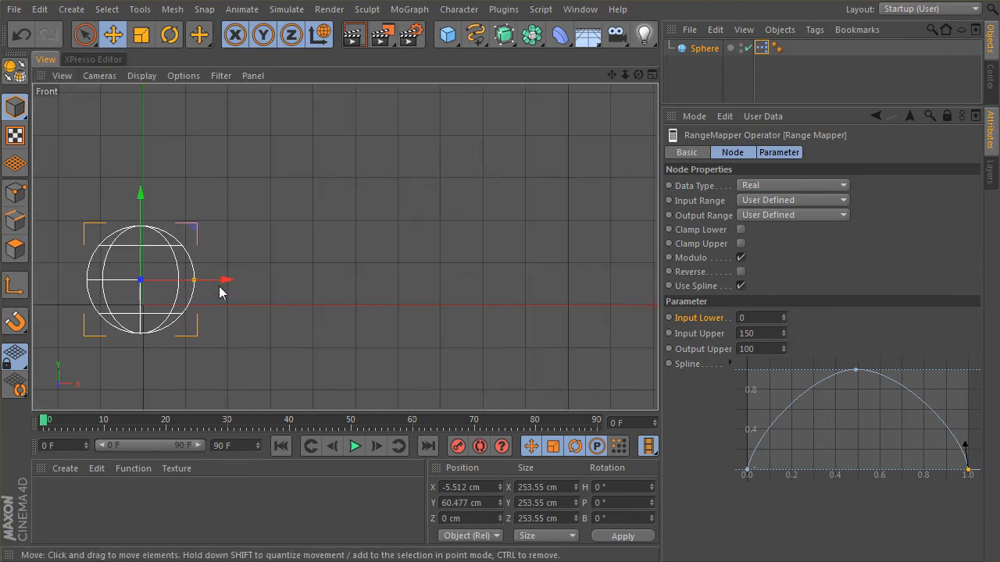
{"action": "left_click_drag", "start_coordinate": [224, 278], "coordinate": [231, 300]}
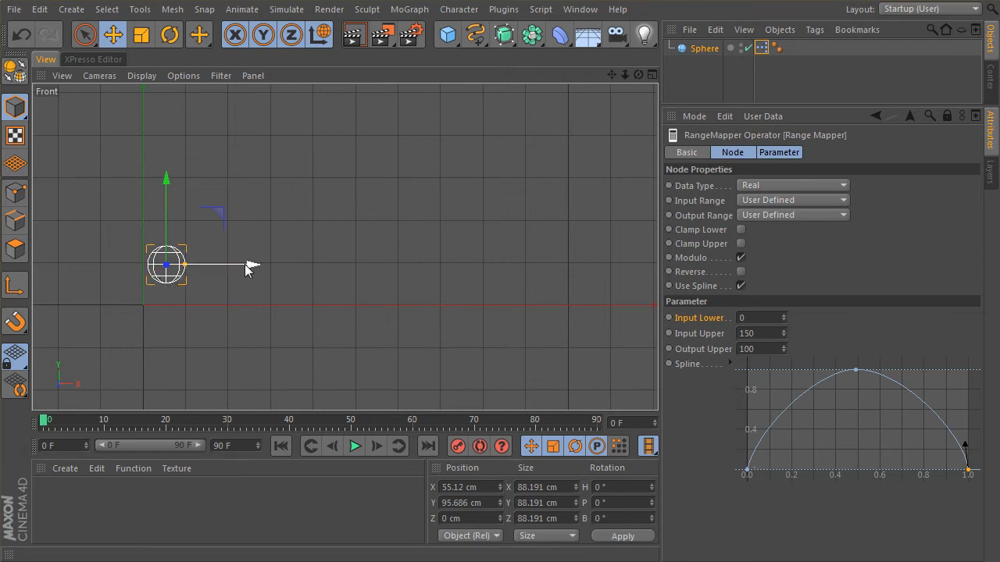
{"action": "left_click_drag", "start_coordinate": [184, 267], "coordinate": [327, 267]}
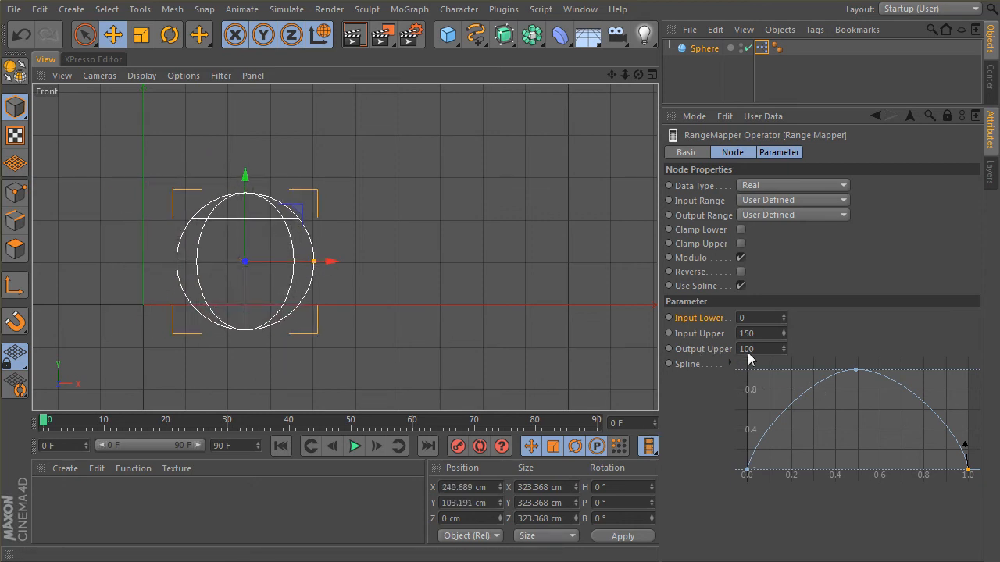
{"action": "left_click_drag", "start_coordinate": [314, 261], "coordinate": [279, 264]}
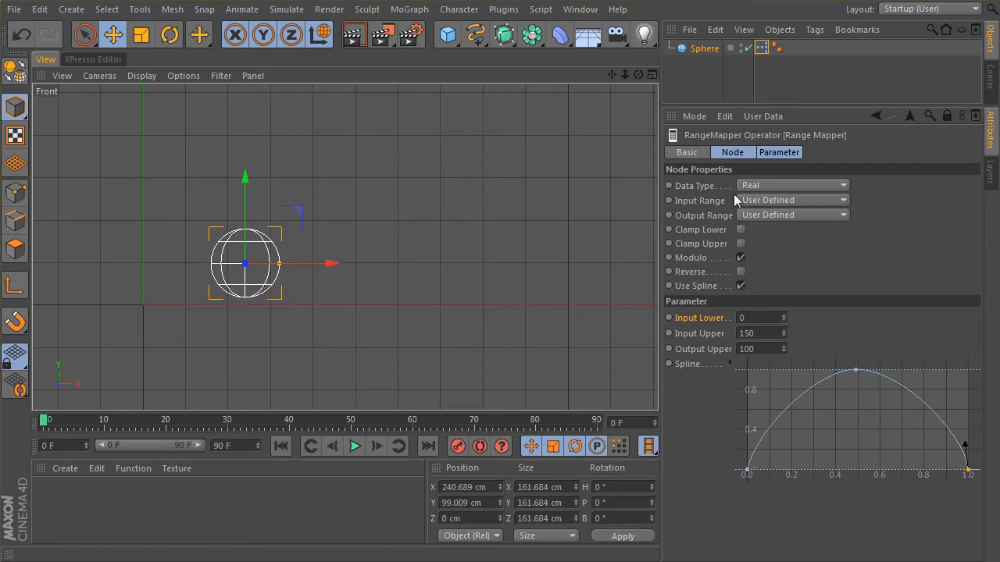
- Return to the XPresso graph and add an Output Upper input port to the Range Mapper node
{"action": "left_click", "coordinate": [72, 59]}
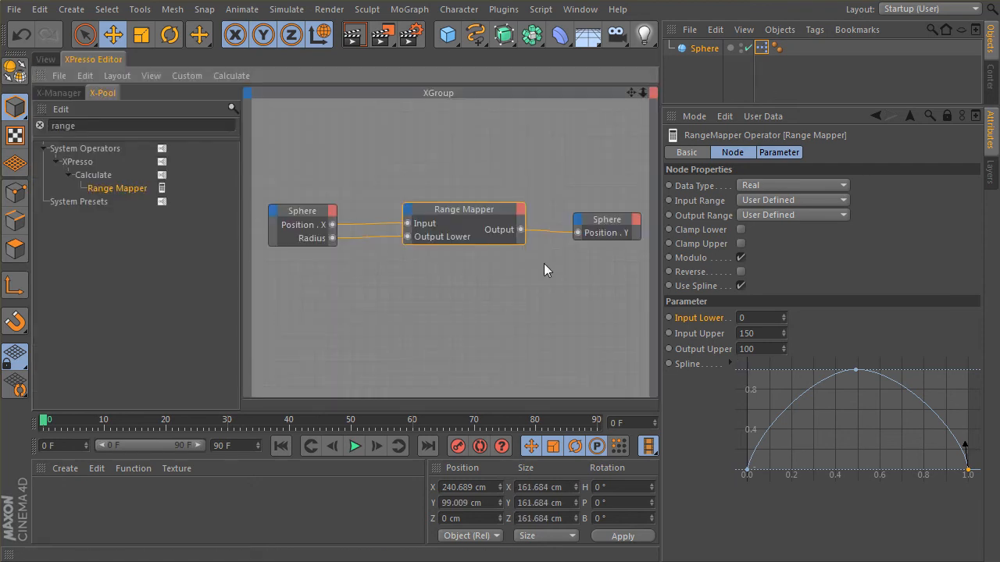
{"action": "left_click", "coordinate": [406, 214]}
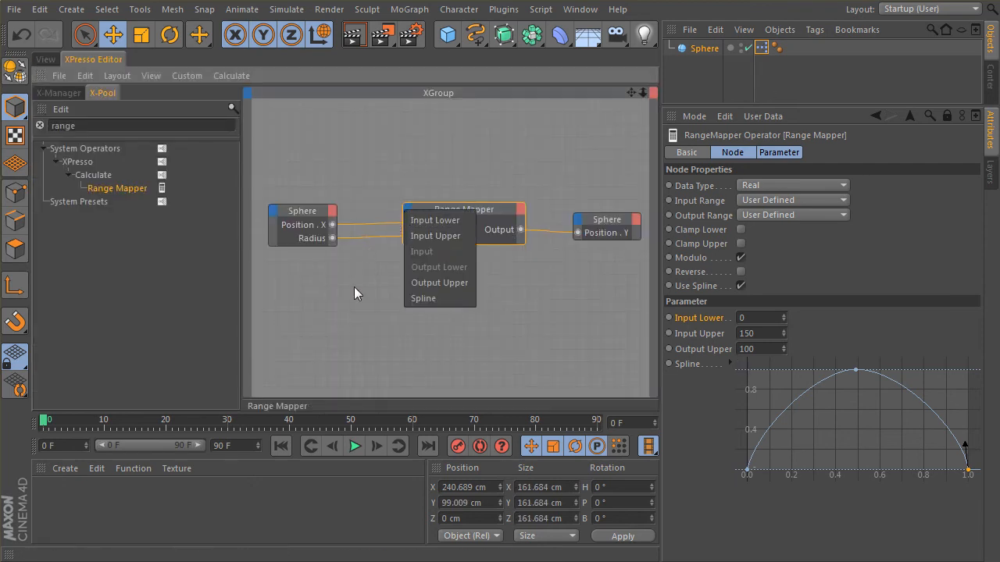
{"action": "left_click", "coordinate": [451, 284]}
{"action": "double_click", "coordinate": [455, 208]}
- Spread the nodes apart to leave room between the first Sphere and the Range Mapper, and check the sphere in the viewport
{"action": "left_click_drag", "start_coordinate": [611, 221], "coordinate": [615, 227]}
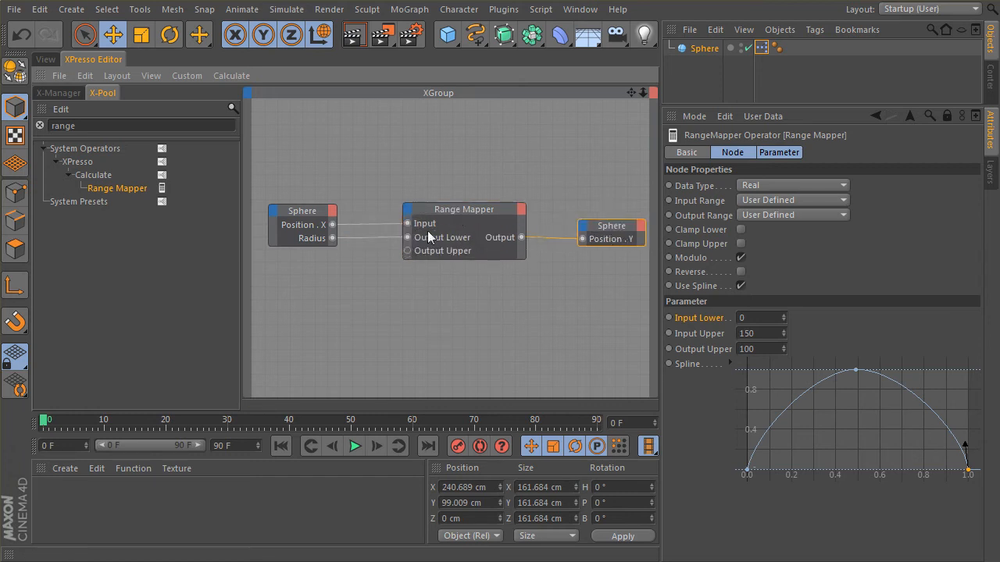
{"action": "left_click_drag", "start_coordinate": [312, 214], "coordinate": [295, 213]}
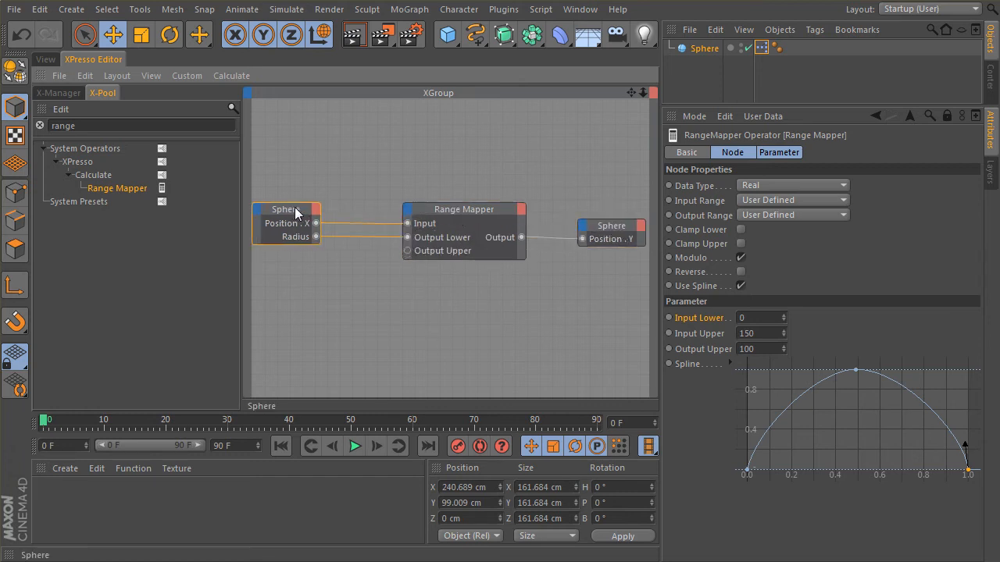
{"action": "double_click", "coordinate": [456, 208]}
{"action": "double_click", "coordinate": [462, 211]}
{"action": "left_click_drag", "start_coordinate": [461, 211], "coordinate": [473, 209]}
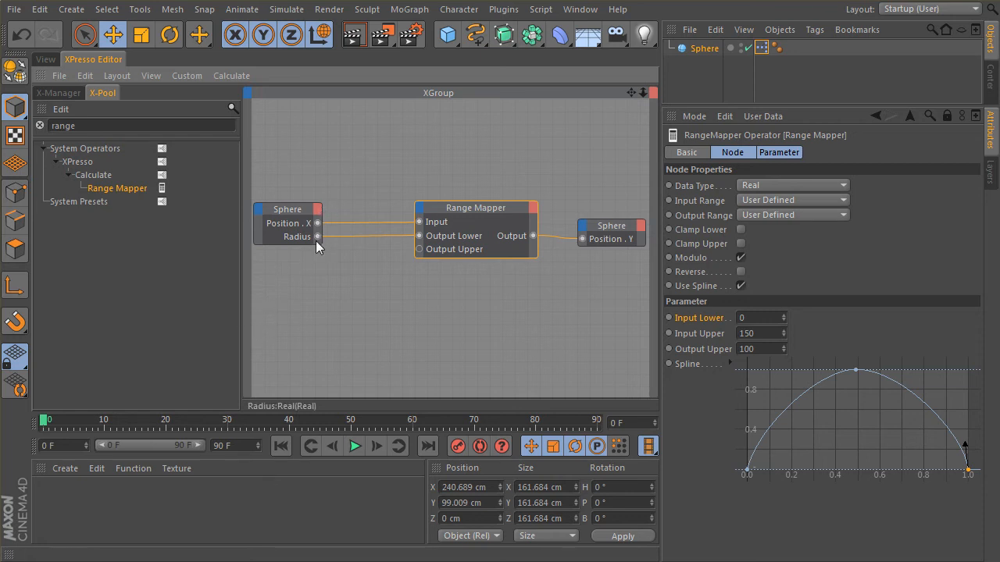
{"action": "left_click_drag", "start_coordinate": [480, 211], "coordinate": [511, 209]}
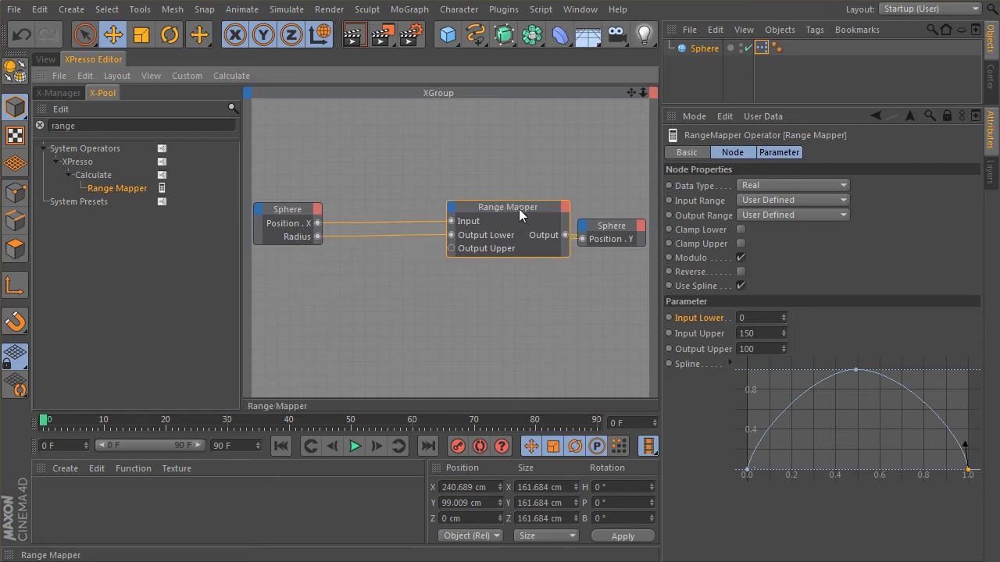
{"action": "left_click_drag", "start_coordinate": [614, 228], "coordinate": [630, 226]}
{"action": "left_click", "coordinate": [46, 60]}
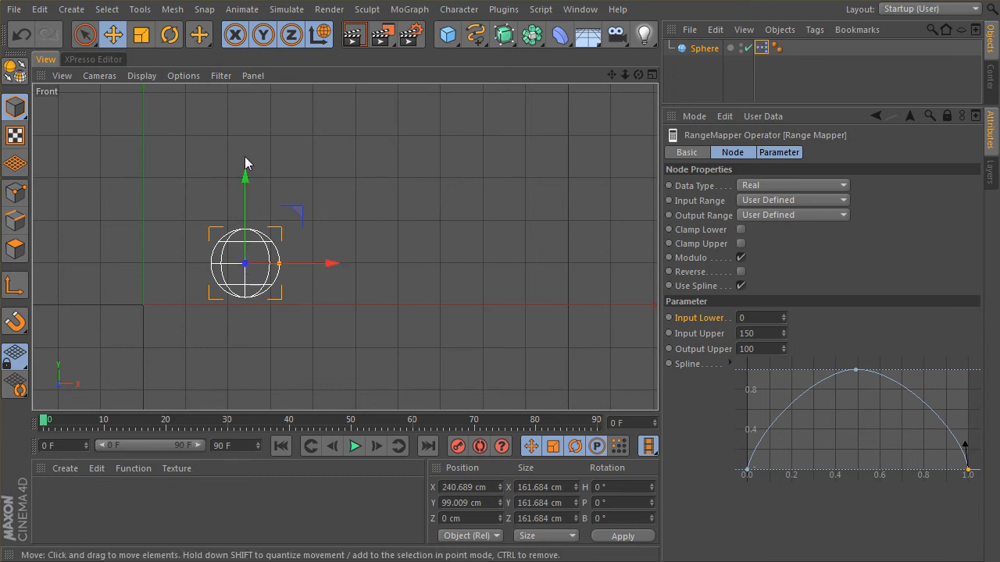
{"action": "left_click", "coordinate": [86, 59]}
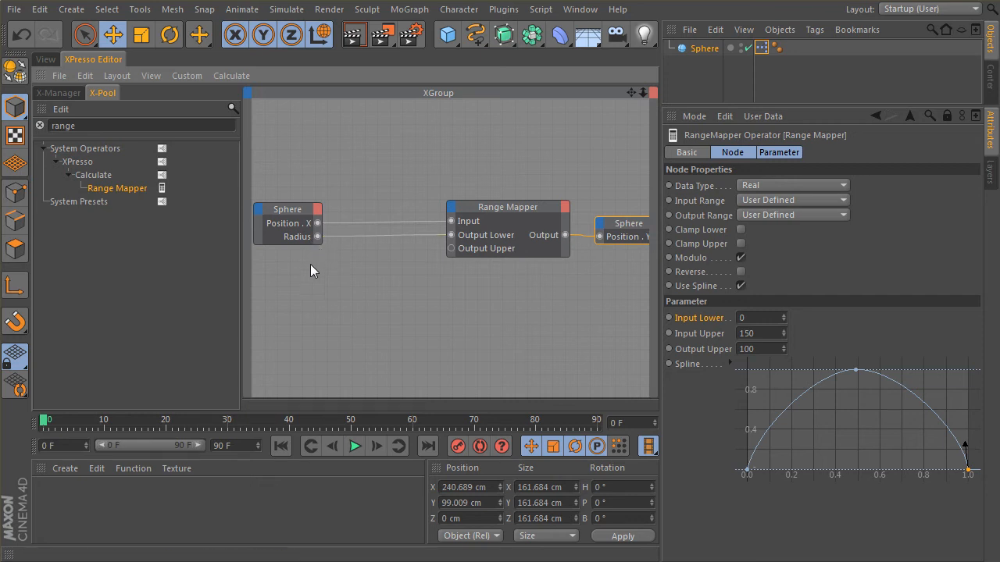
- Search the X-Pool for "math" and add a Math:Add node below and between the first Sphere and Range Mapper nodes
{"action": "left_click", "coordinate": [93, 121]}
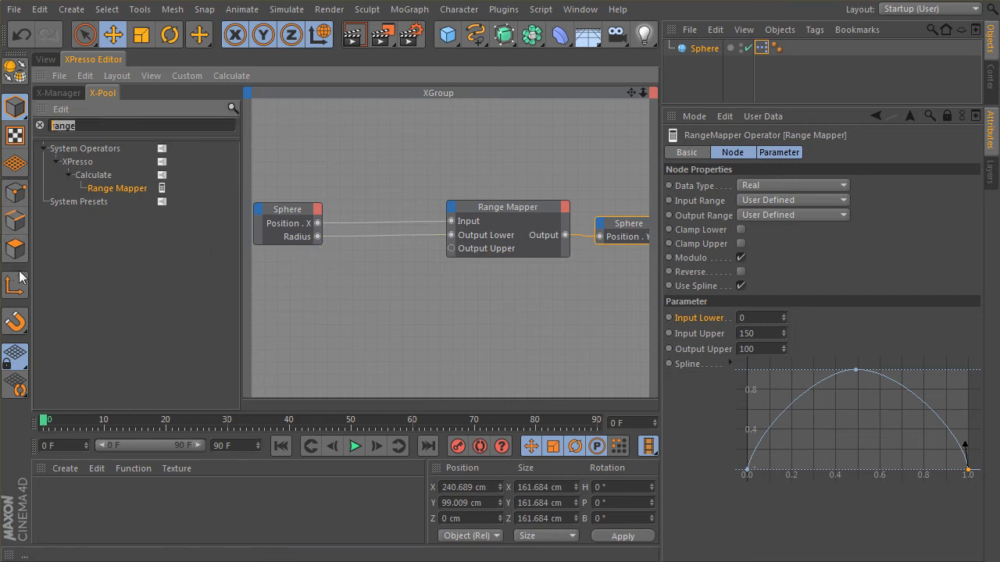
{"action": "type", "text": "ma"}
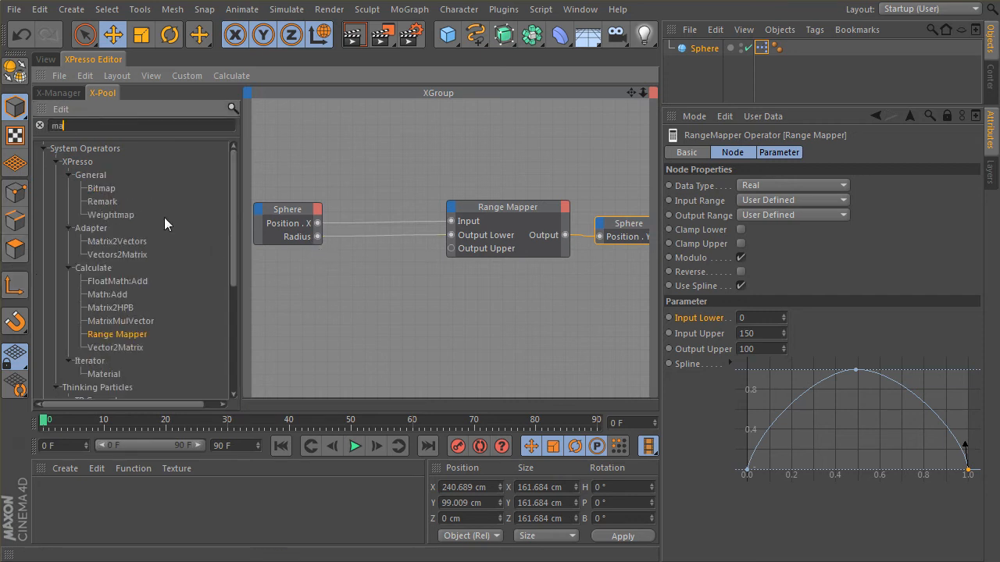
{"action": "type", "text": "th"}
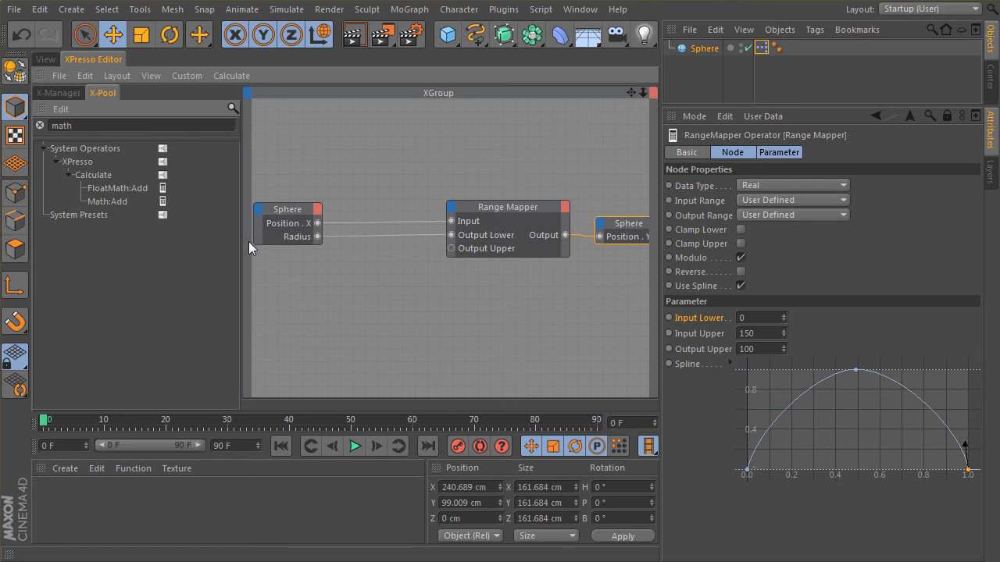
{"action": "left_click_drag", "start_coordinate": [381, 288], "coordinate": [383, 268]}
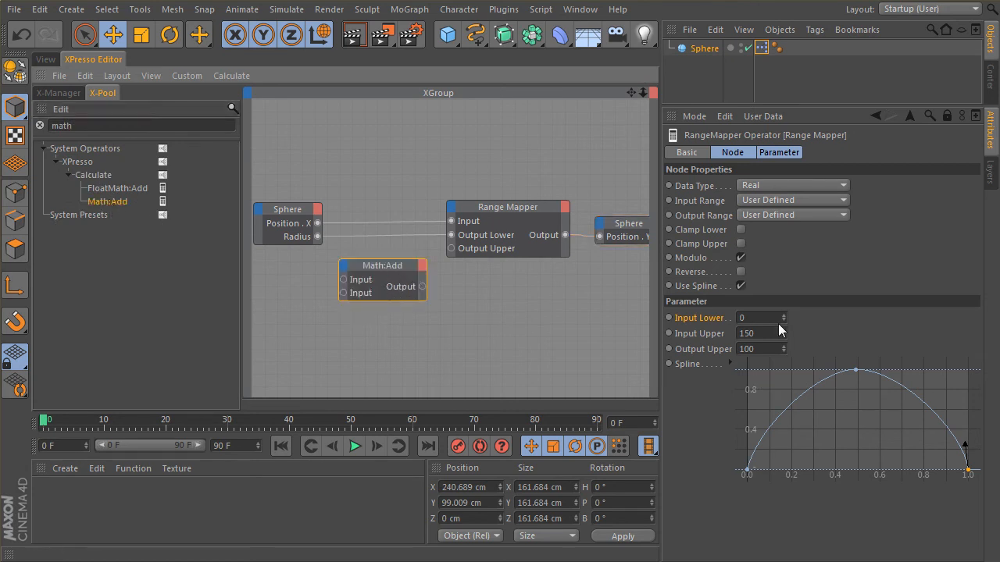
- Set the Math node's function to Multiply and connect the Sphere's Radius to its first input
{"action": "left_click", "coordinate": [946, 116]}
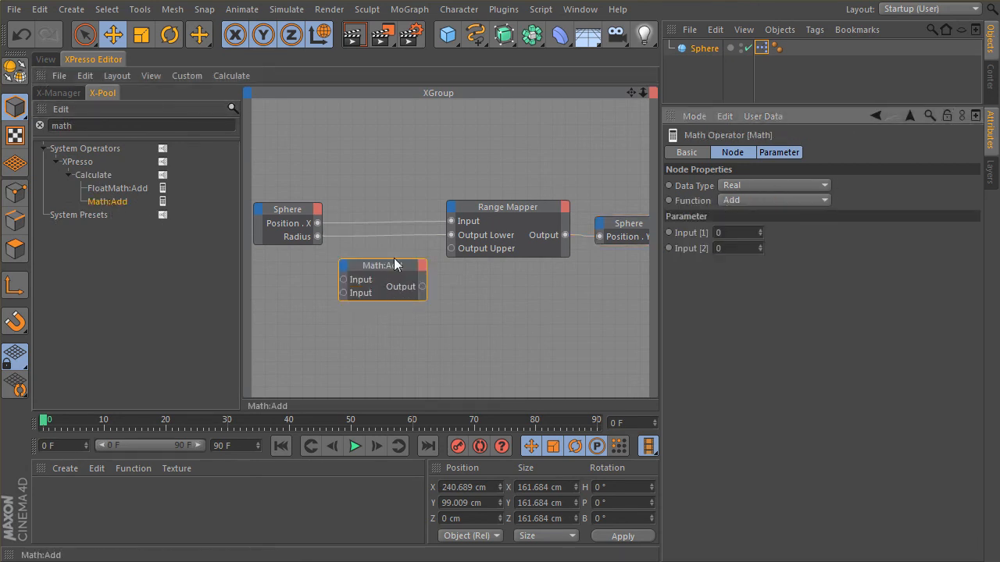
{"action": "left_click", "coordinate": [742, 200]}
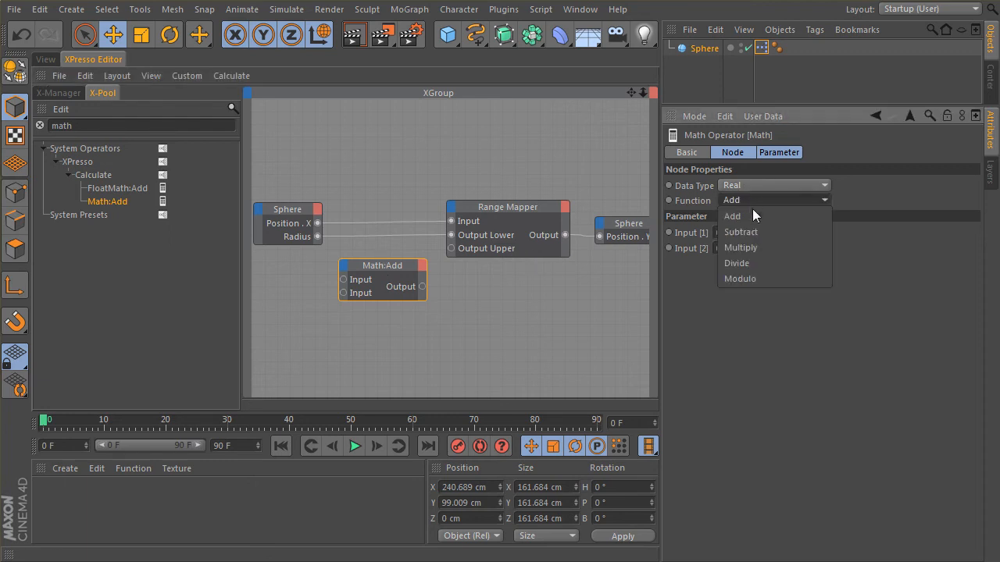
{"action": "left_click", "coordinate": [750, 245]}
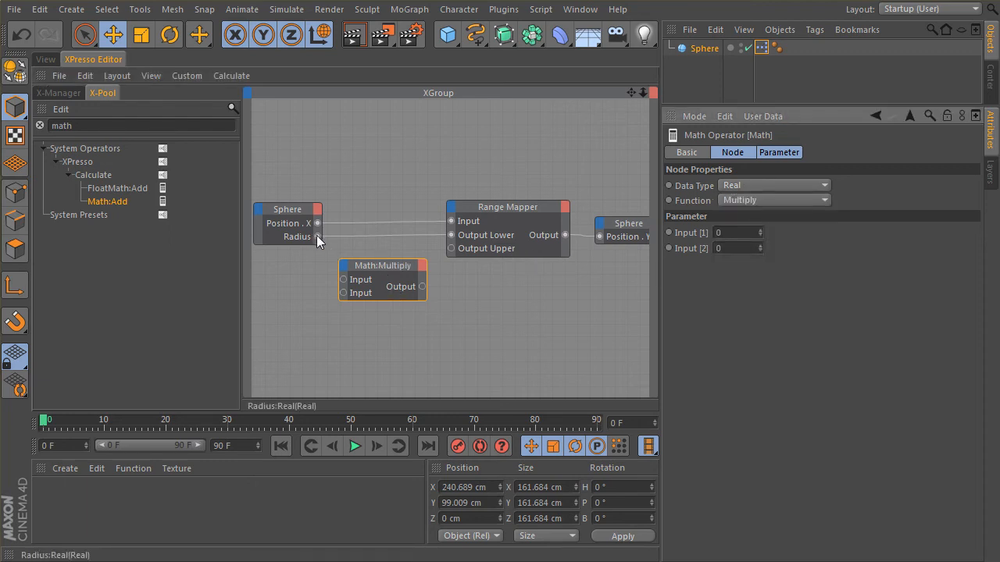
{"action": "left_click_drag", "start_coordinate": [316, 235], "coordinate": [345, 279]}
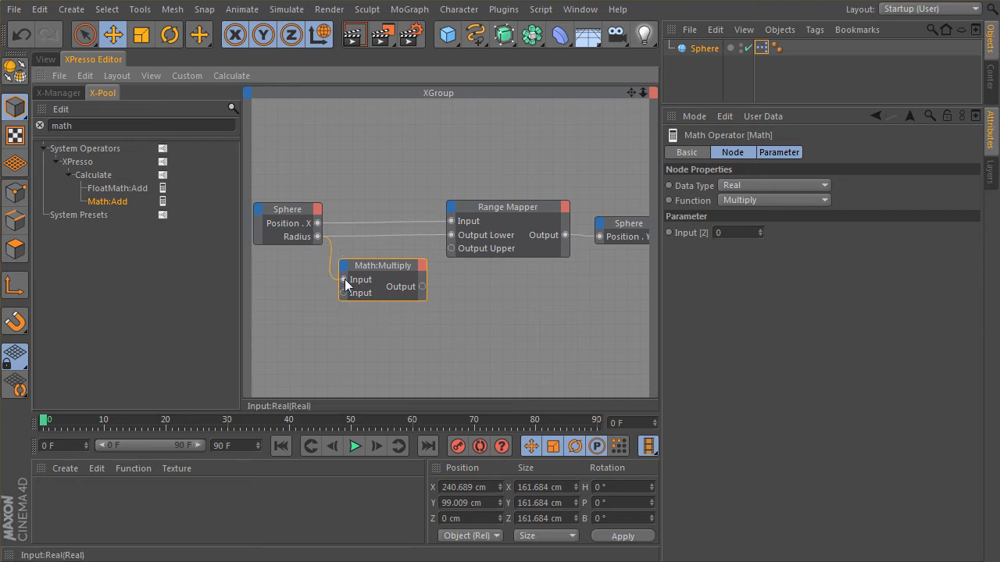
{"action": "mouse_move", "coordinate": [380, 273]}
{"action": "left_mouse_down"}
{"action": "mouse_move", "coordinate": [376, 287]}
{"action": "mouse_move", "coordinate": [386, 280]}
{"action": "left_mouse_up"}
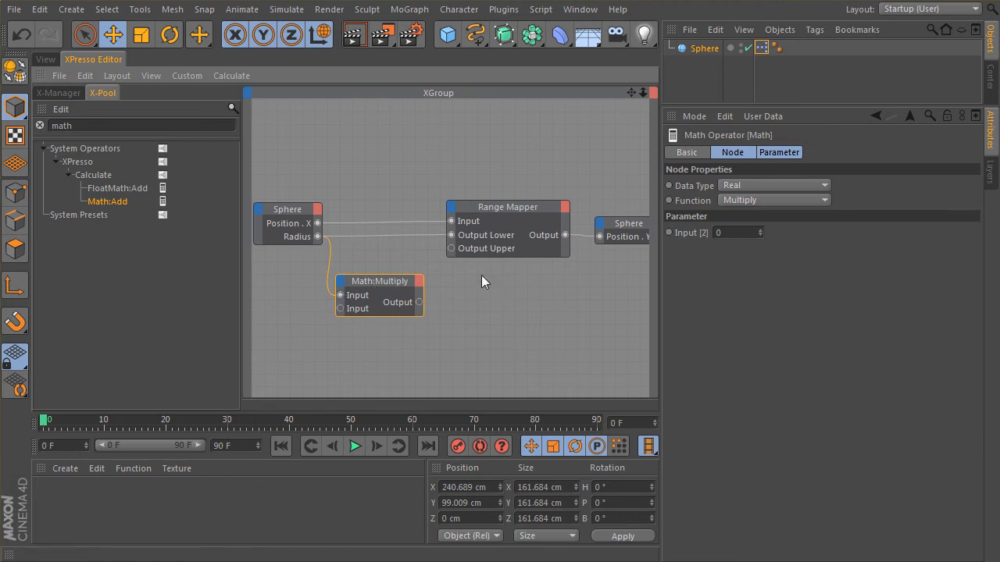
- Set the Multiply node's Input [2] to 4 and connect its output to the Range Mapper's Output Upper
{"action": "left_click", "coordinate": [731, 233]}
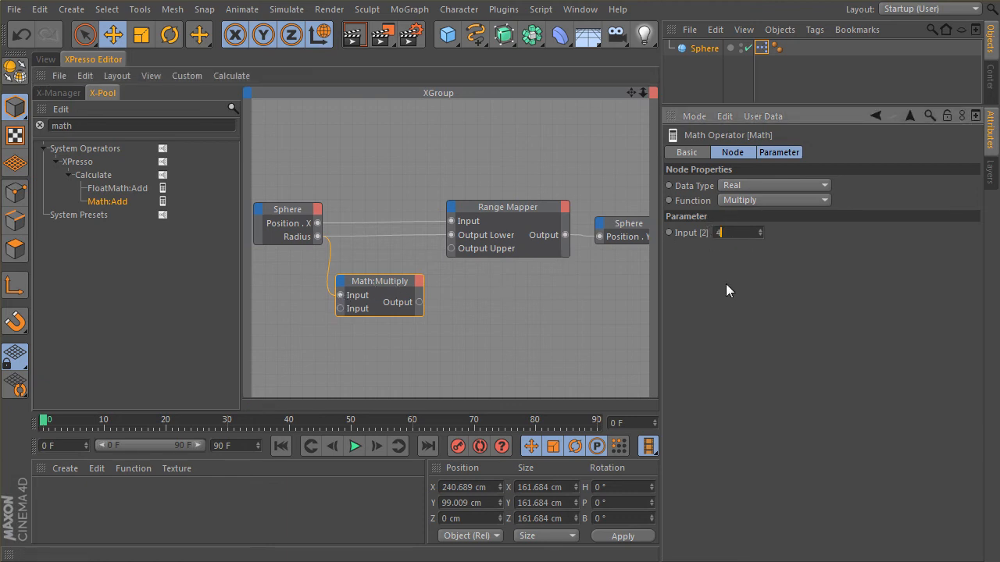
{"action": "left_click_drag", "start_coordinate": [420, 302], "coordinate": [451, 249]}
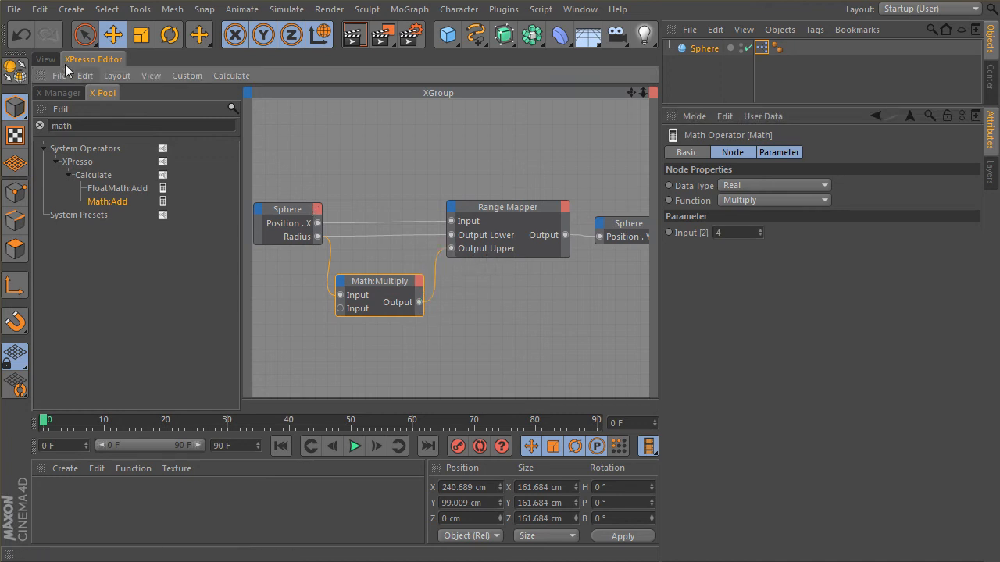
- Test the bounce in the viewport by resizing the sphere to about 261 cm in diameter and moving it to about 337 cm in X
{"action": "left_click", "coordinate": [46, 60]}
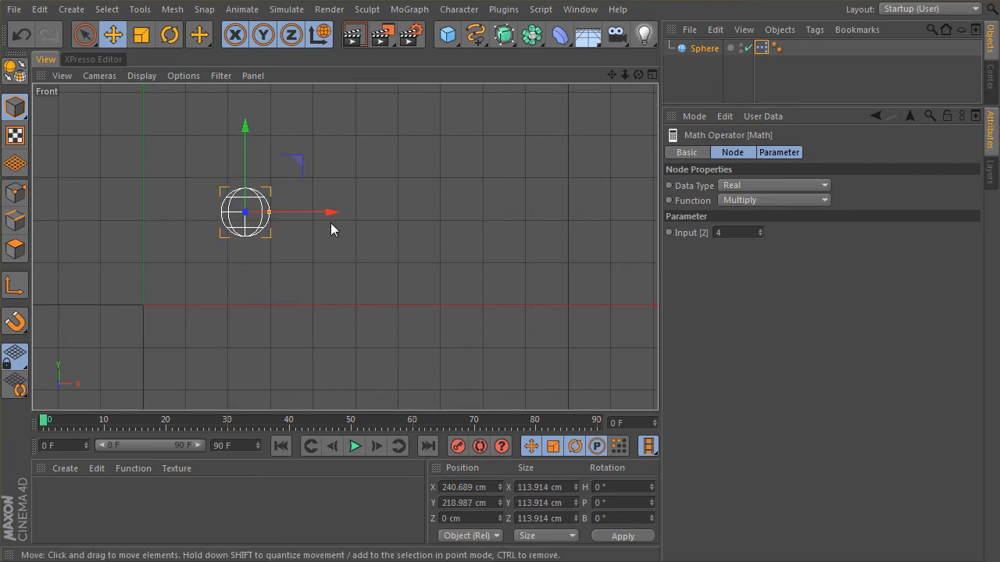
{"action": "left_click_drag", "start_coordinate": [331, 222], "coordinate": [232, 207]}
{"action": "middle_click_drag", "start_coordinate": [318, 201], "coordinate": [288, 296], "text": "alt"}
{"action": "right_click_drag", "start_coordinate": [375, 268], "coordinate": [301, 261], "text": "alt"}
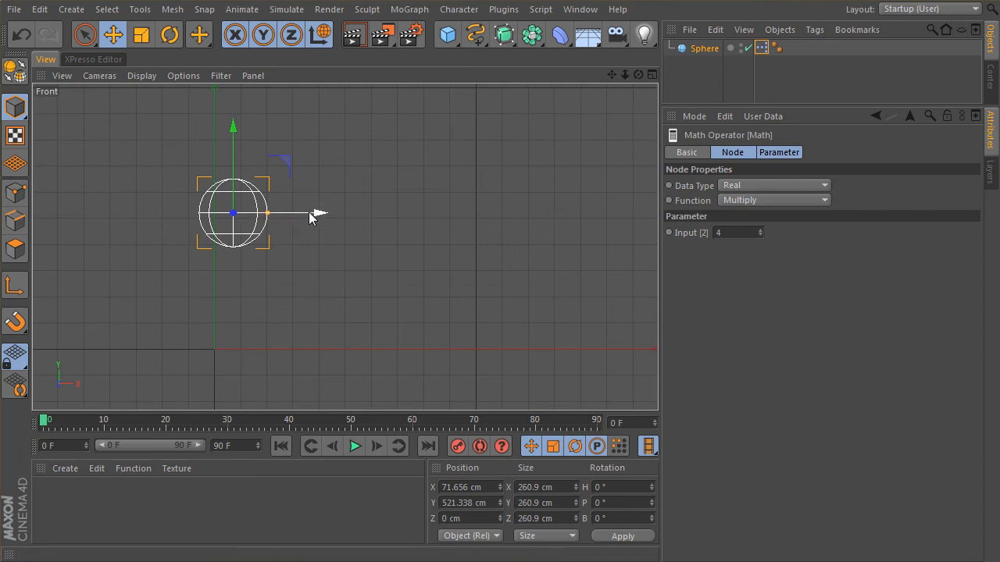
{"action": "left_click_drag", "start_coordinate": [319, 214], "coordinate": [377, 223]}
- Set the sphere's X position to 200 cm
{"action": "double_click", "coordinate": [478, 487]}
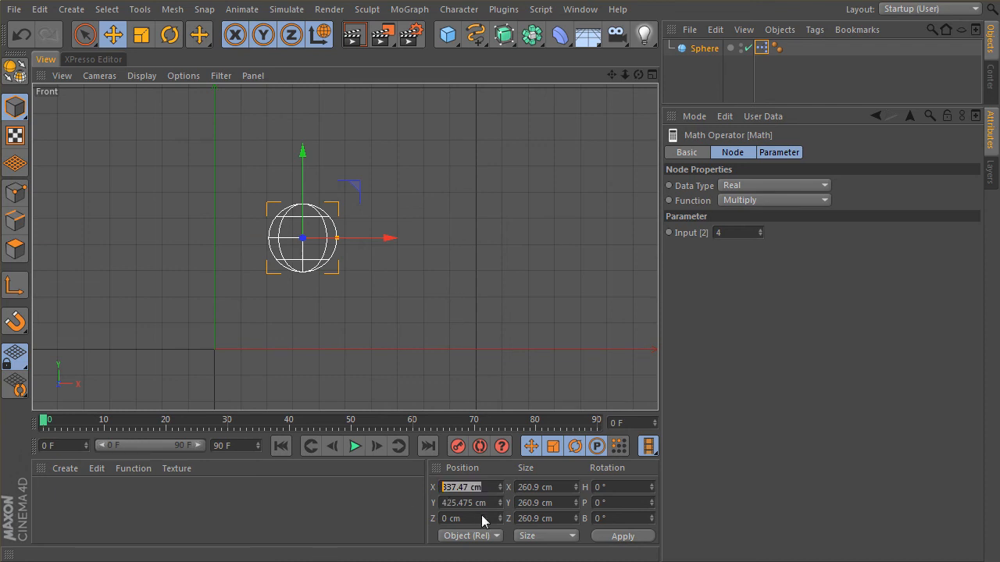
{"action": "type", "text": "200"}
{"action": "key", "text": "Return"}
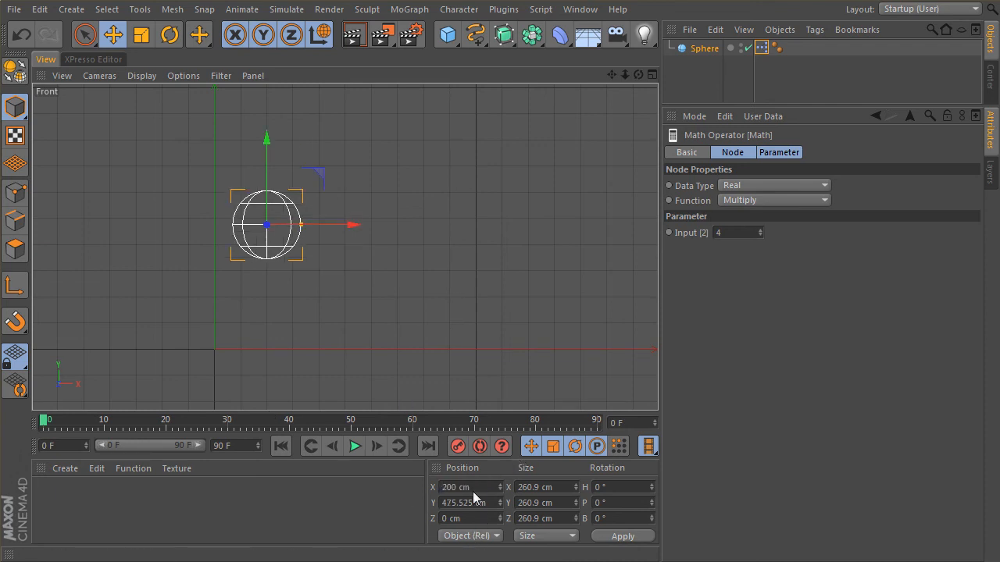
- Set the sphere's X position to 300 cm, and shrink the sphere to about 155 cm in diameter in the viewport
{"action": "type", "text": "300"}
{"action": "key", "text": "Return"}
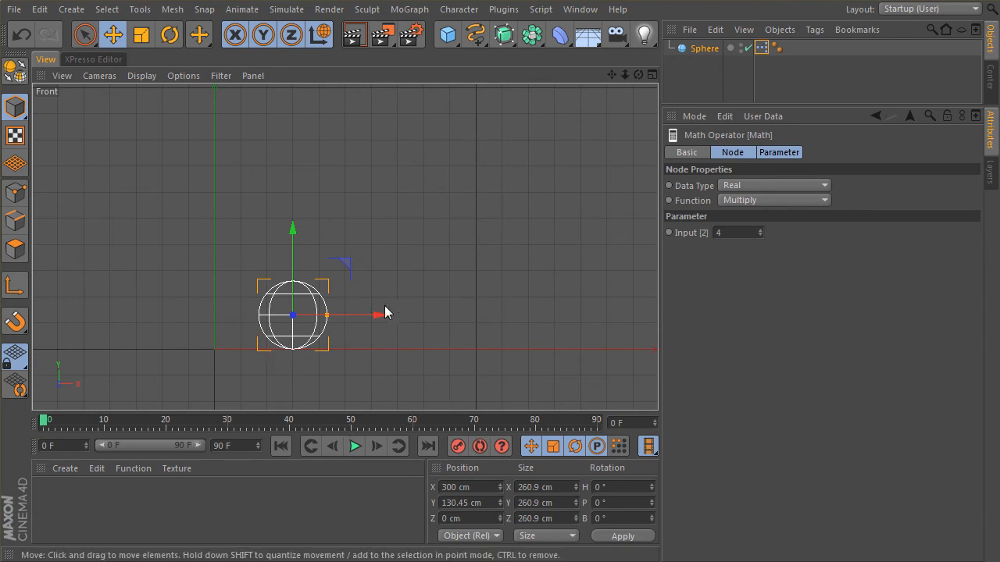
{"action": "mouse_move", "coordinate": [380, 315]}
{"action": "left_mouse_down"}
{"action": "mouse_move", "coordinate": [544, 348]}
{"action": "mouse_move", "coordinate": [370, 310]}
{"action": "left_mouse_up"}
{"action": "left_click_drag", "start_coordinate": [398, 253], "coordinate": [386, 256]}
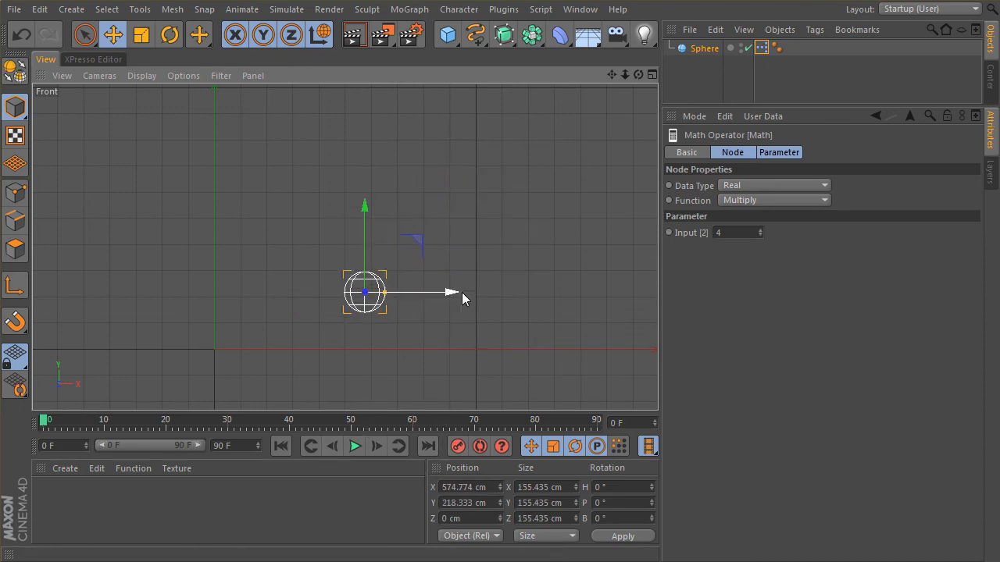
- Test the smaller sphere's bounce by moving it back along X, and reset its X position to 0 cm
{"action": "left_click_drag", "start_coordinate": [462, 292], "coordinate": [295, 337]}
{"action": "left_click", "coordinate": [455, 489]}
{"action": "type", "text": "0"}
{"action": "key", "text": "Return"}
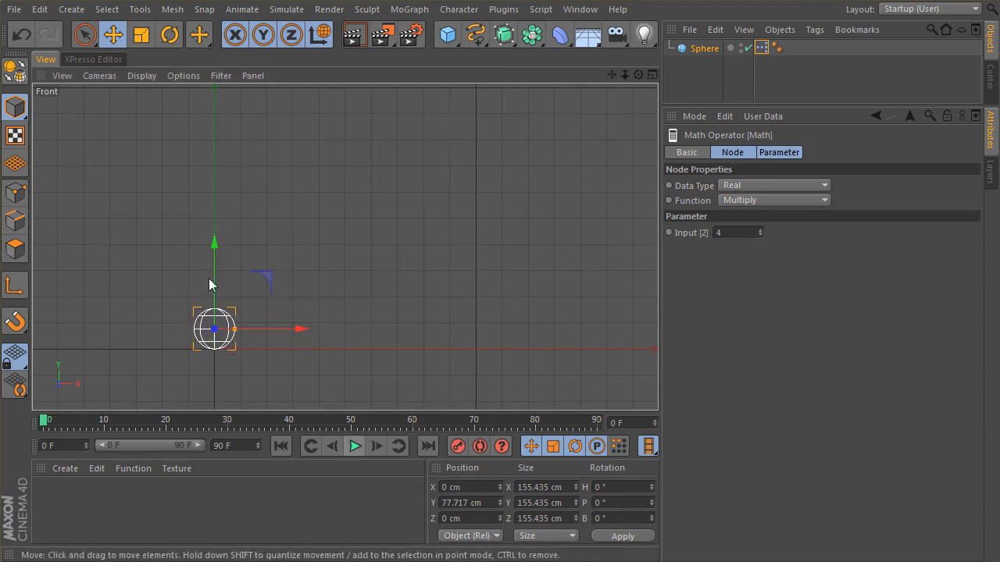
- Lengthen both tangent handles of the middle point on the Range Mapper's spline to about 0.12 and 0.87 for a broader arch
{"action": "middle_click_drag", "start_coordinate": [215, 324], "coordinate": [178, 251], "text": "alt"}
{"action": "right_click_drag", "start_coordinate": [184, 272], "coordinate": [312, 285], "text": "alt"}
{"action": "left_click", "coordinate": [111, 60]}
{"action": "left_click", "coordinate": [532, 222]}
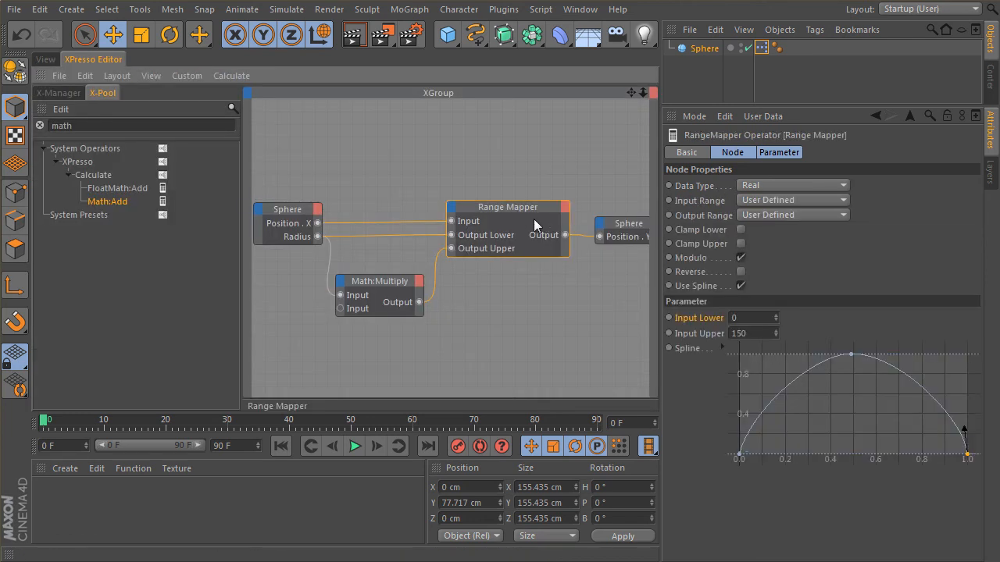
{"action": "left_click", "coordinate": [851, 354]}
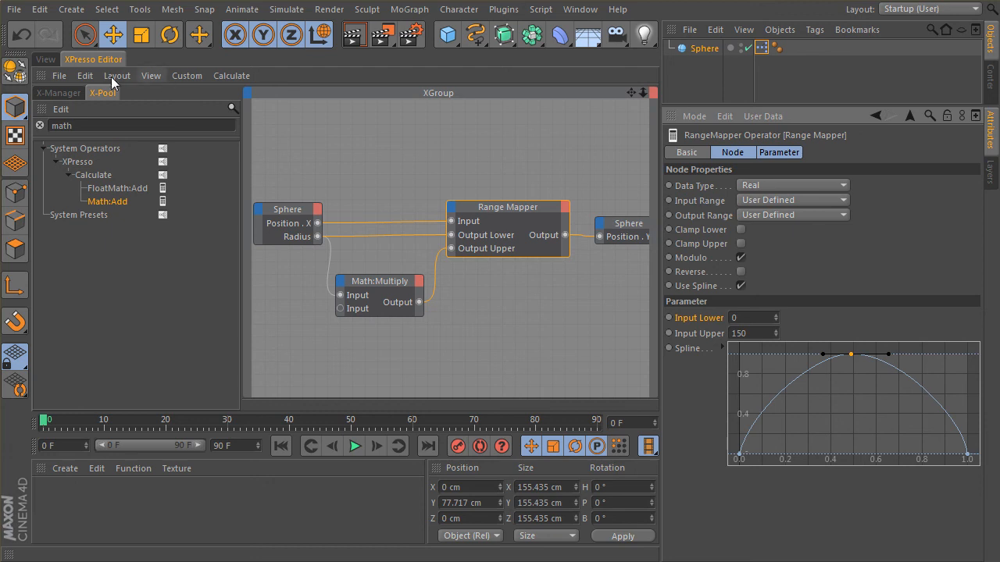
{"action": "left_click_drag", "start_coordinate": [891, 356], "coordinate": [931, 355]}
{"action": "left_click_drag", "start_coordinate": [831, 354], "coordinate": [769, 353]}
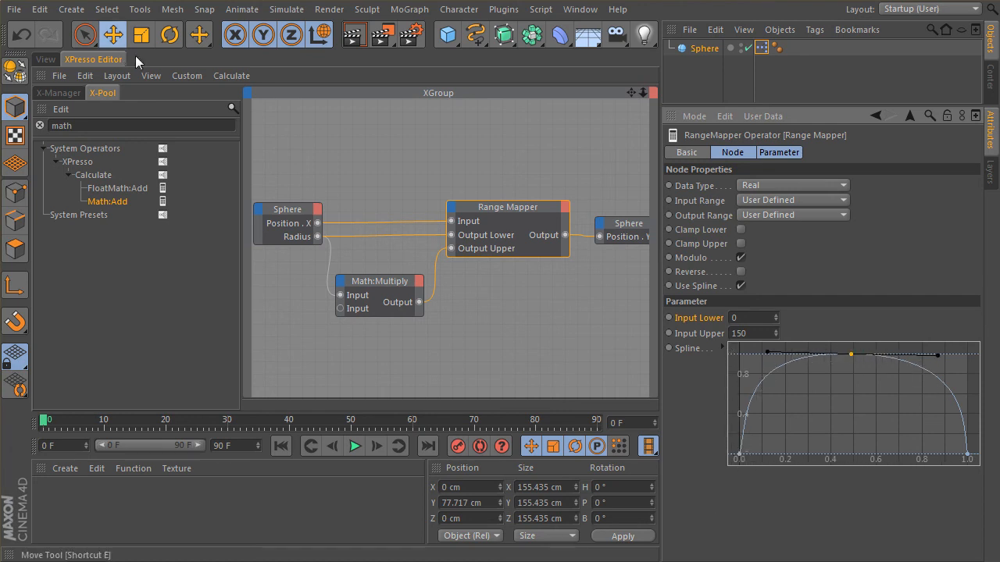
- Test the reshaped bounce by moving the sphere to about 1112 cm in X, and return its X position to 0 cm
{"action": "left_click", "coordinate": [45, 59]}
{"action": "left_click_drag", "start_coordinate": [236, 263], "coordinate": [587, 275]}
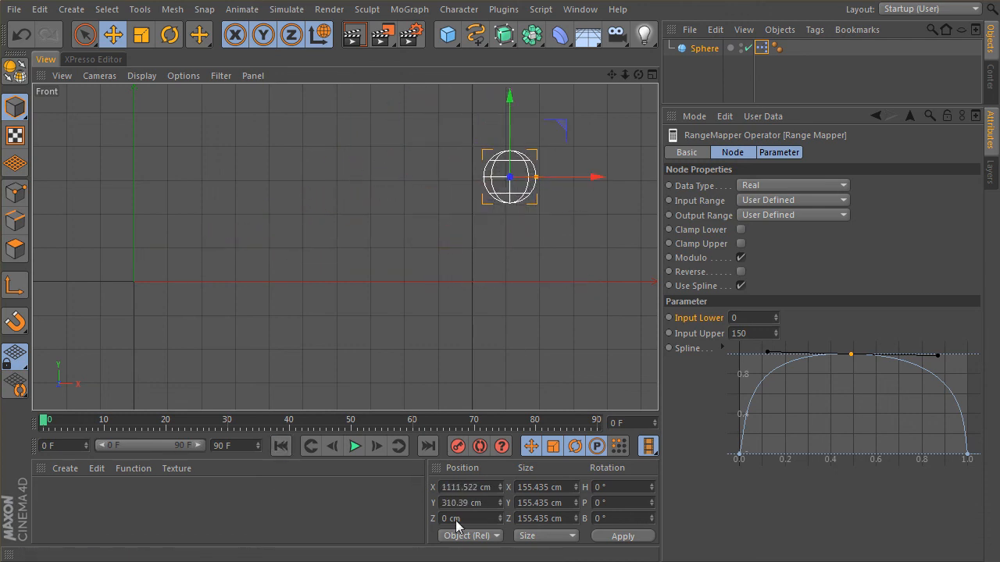
{"action": "double_click", "coordinate": [492, 488]}
{"action": "type", "text": "0"}
{"action": "key", "text": "Return"}
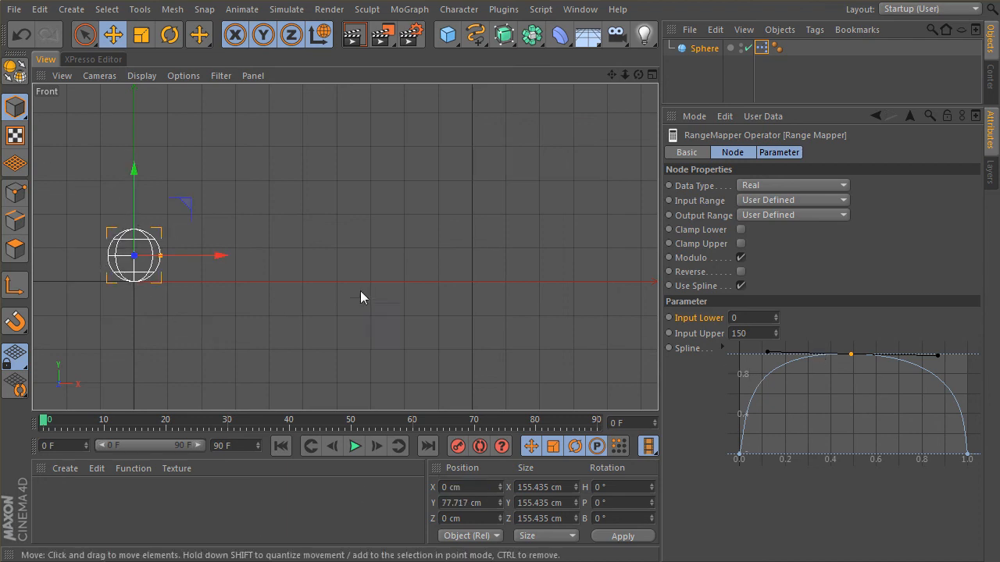
{"action": "left_click", "coordinate": [100, 58]}
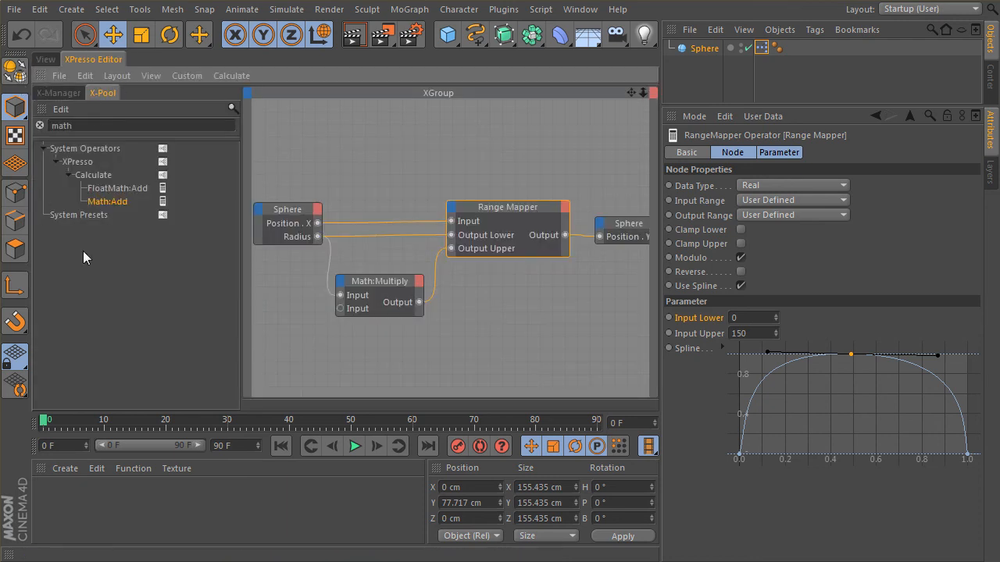
{"action": "left_click", "coordinate": [559, 34]}
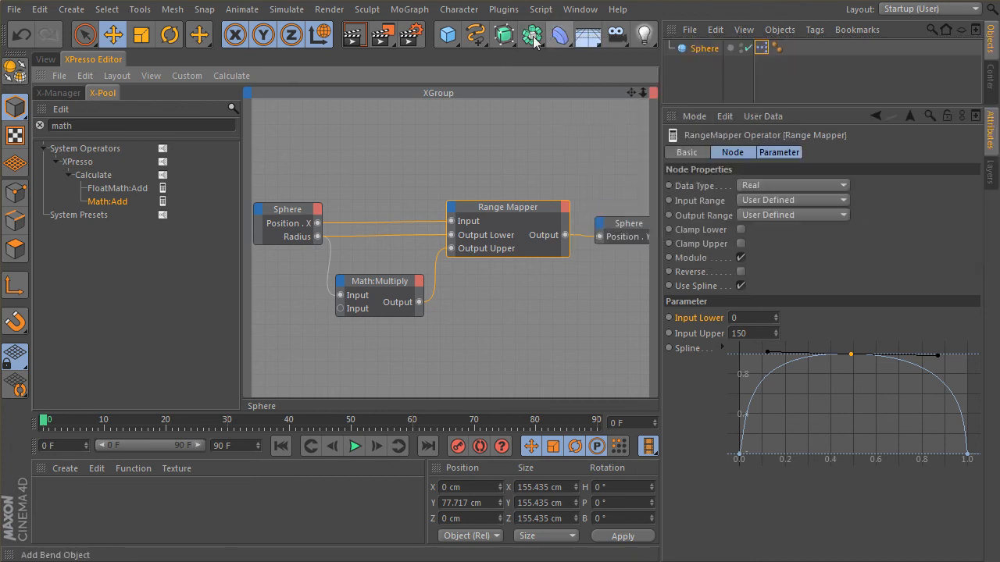
{"action": "left_click", "coordinate": [45, 60]}
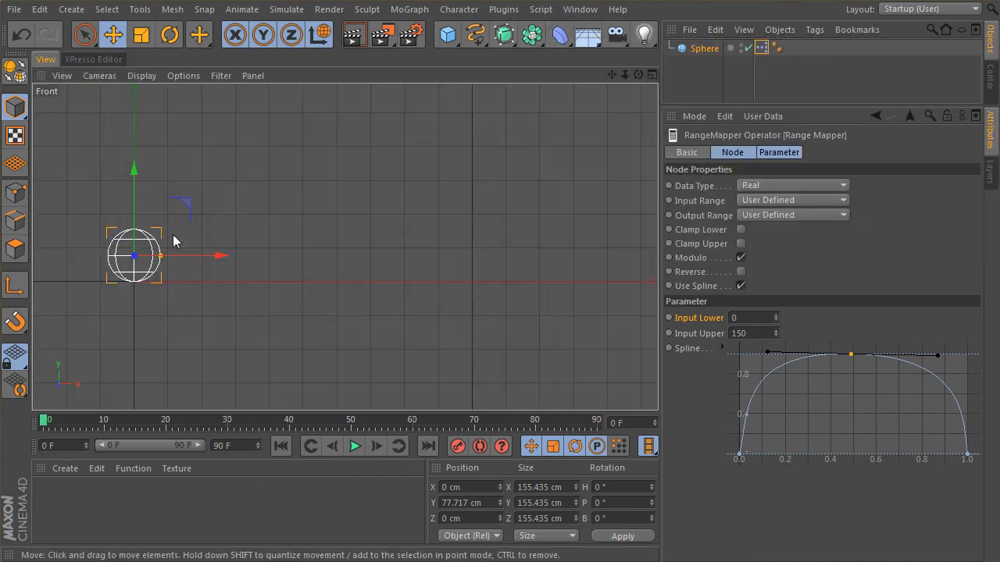